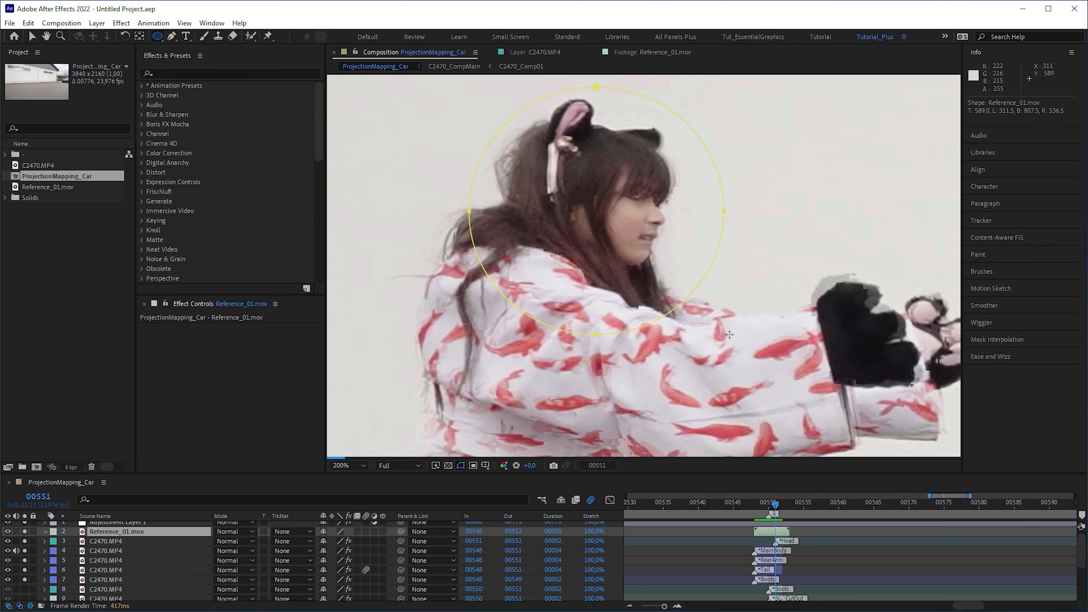
- Draw an elliptical mask around the girl's head on Reference_01.mov and check it on nearby frames
left_click_drag(729, 335, 732, 359)
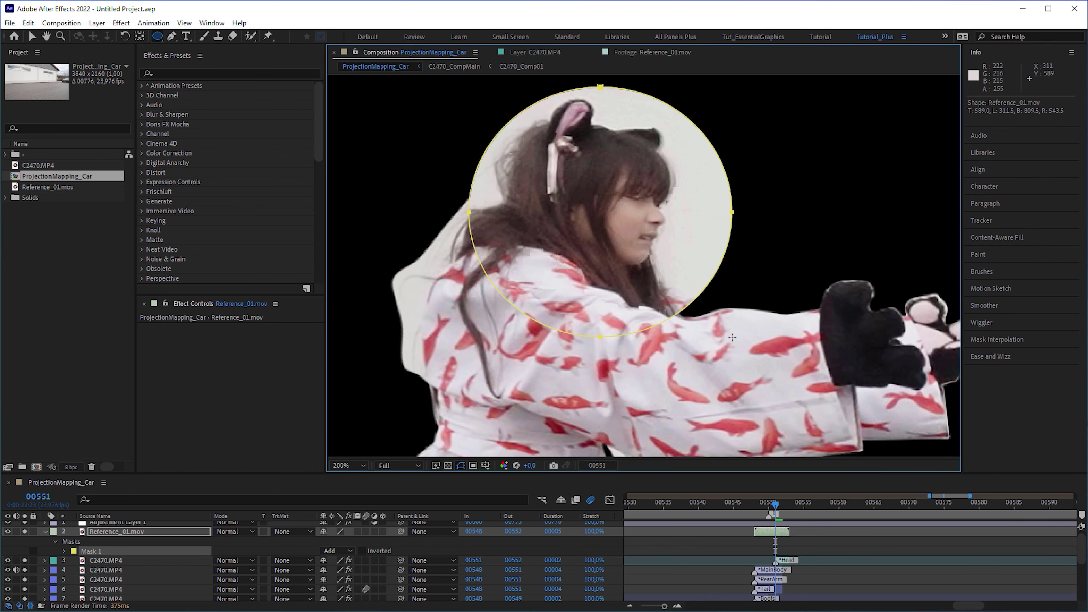
key("Page_Up")
key("Page_Up")
key("Page_Up")
key("Page_Up")
key("Page_Up")
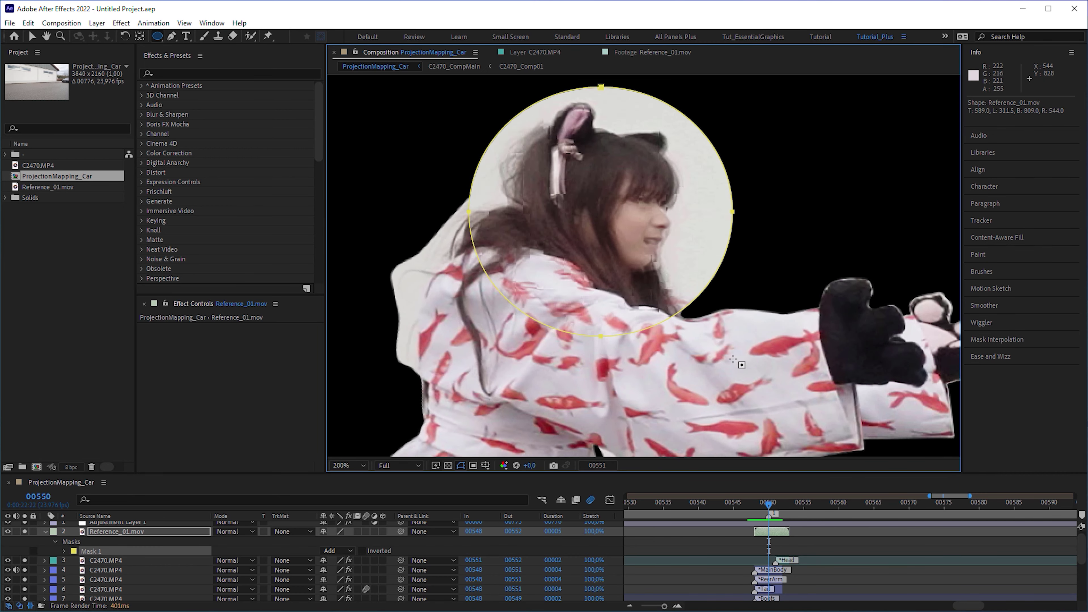
key("Page_Down")
key("Page_Down")
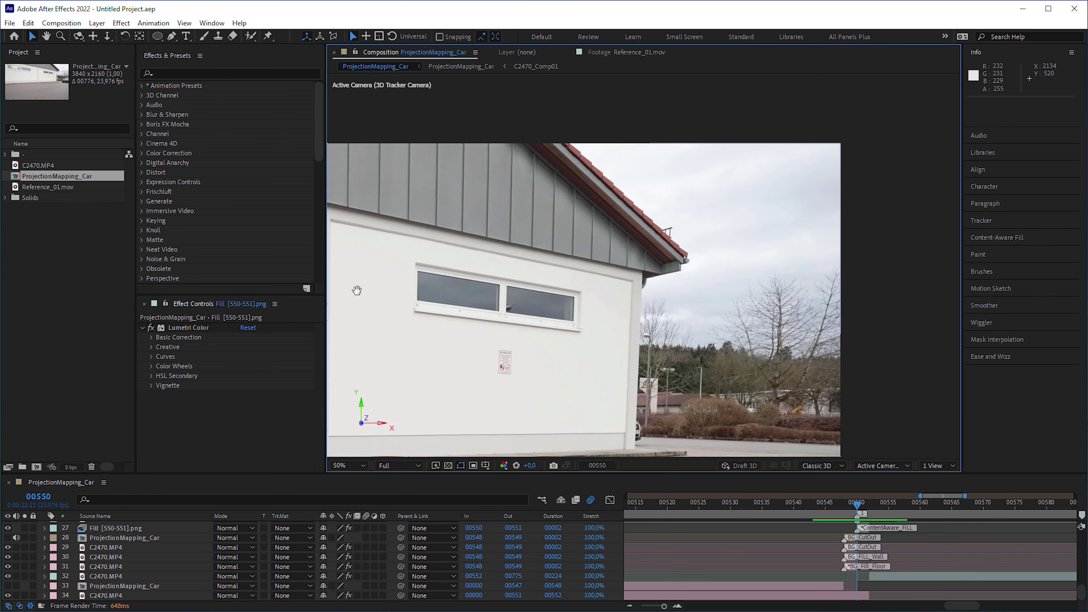
- Move the _Window01 patch up-left over the window, using Difference mode to check alignment
key("Page_Up")
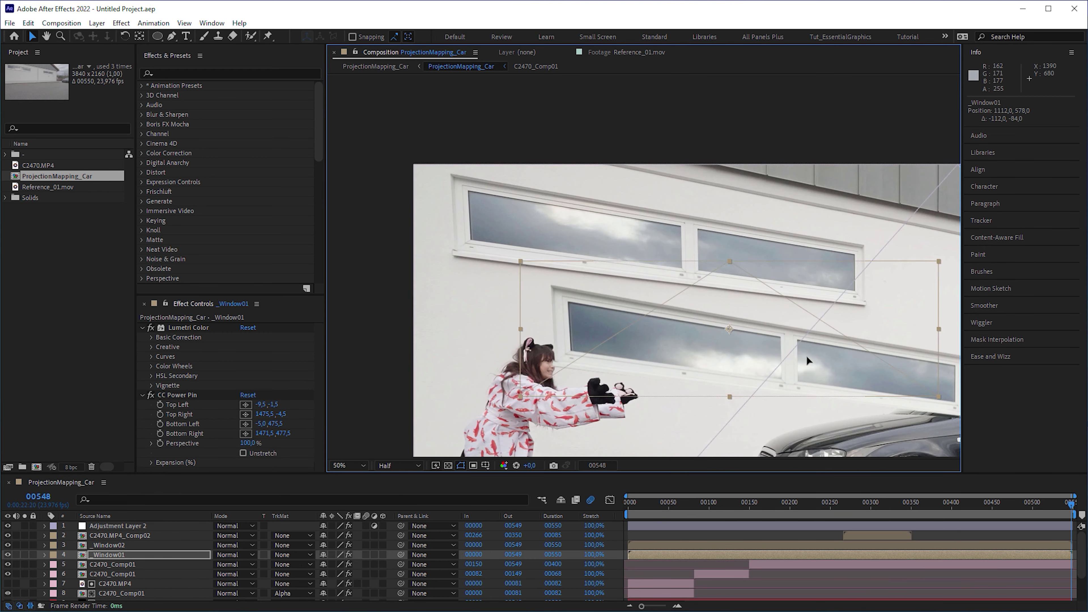
left_click_drag(791, 338, 748, 269)
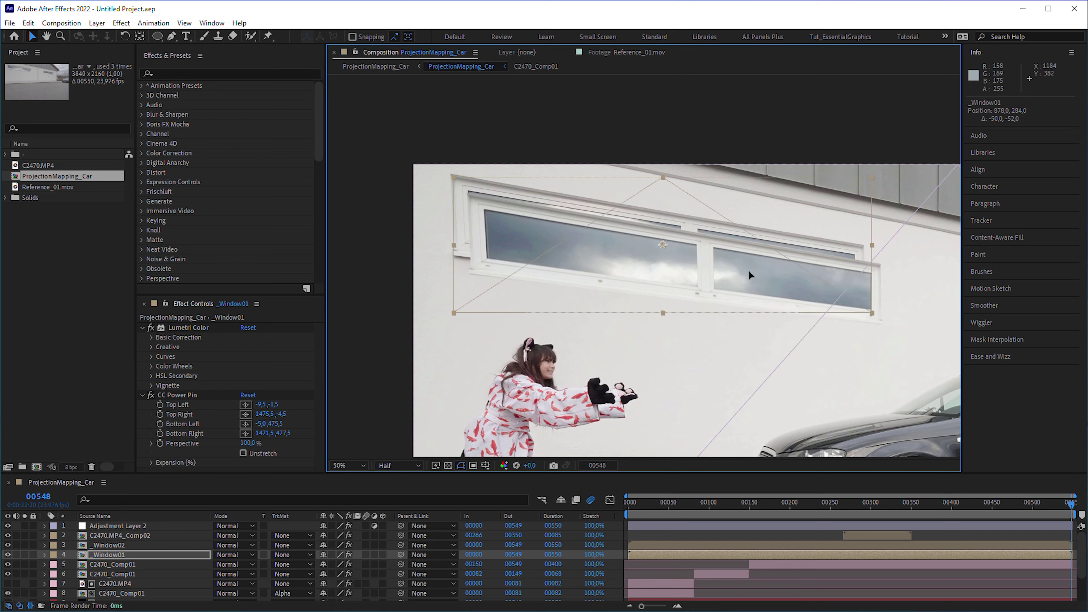
key("shift+equal")
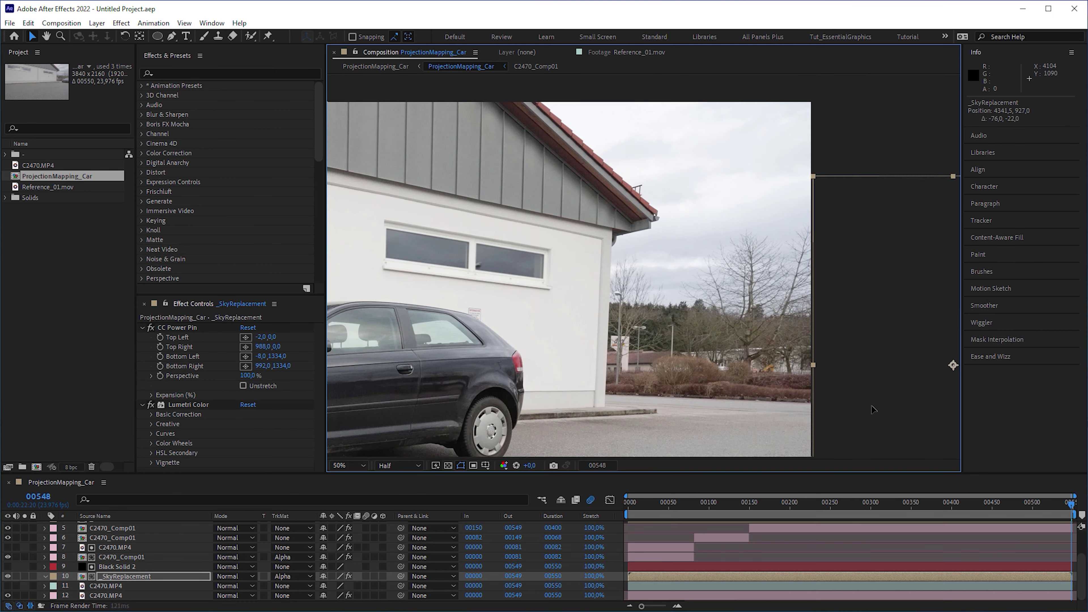
- Move _SkyReplacement up-left into place and toggle its visibility to compare with the footage
left_click_drag(893, 405, 605, 314)
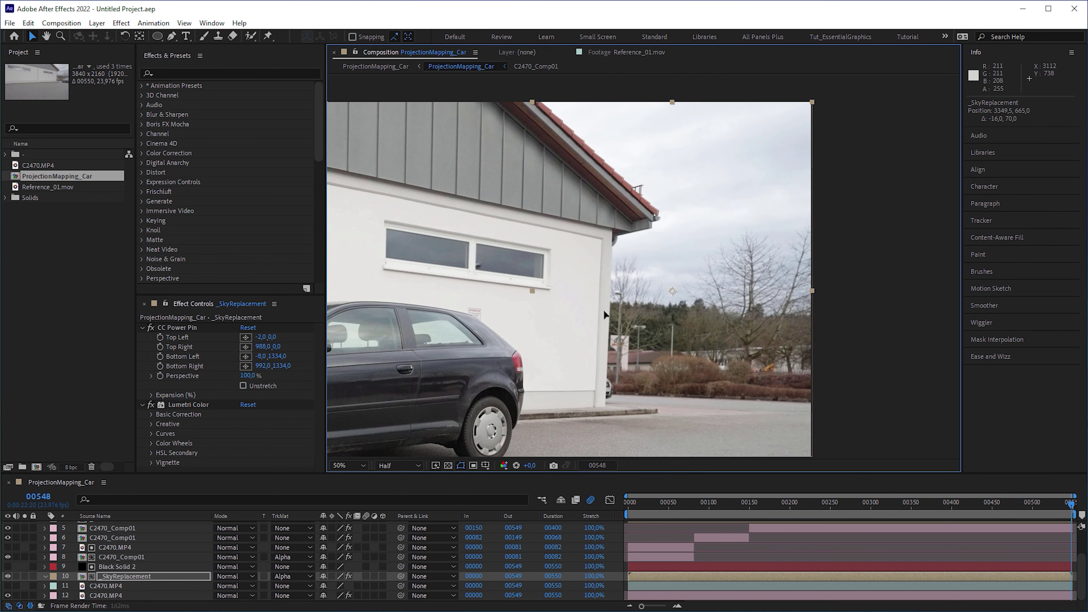
left_click(7, 576)
left_click(7, 576)
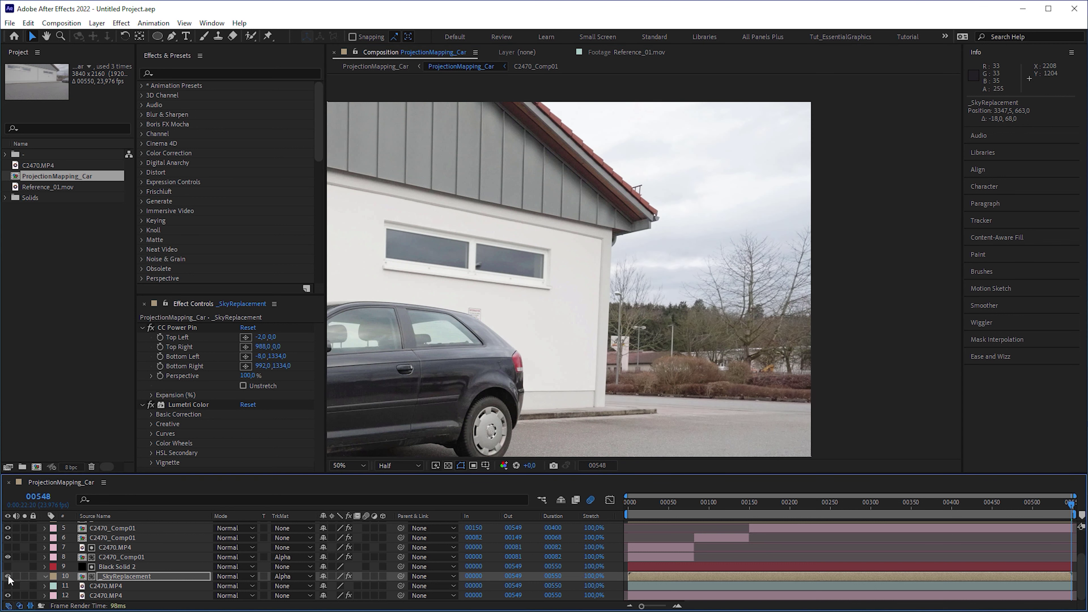
left_click(7, 575)
left_click(8, 576)
left_click(7, 577)
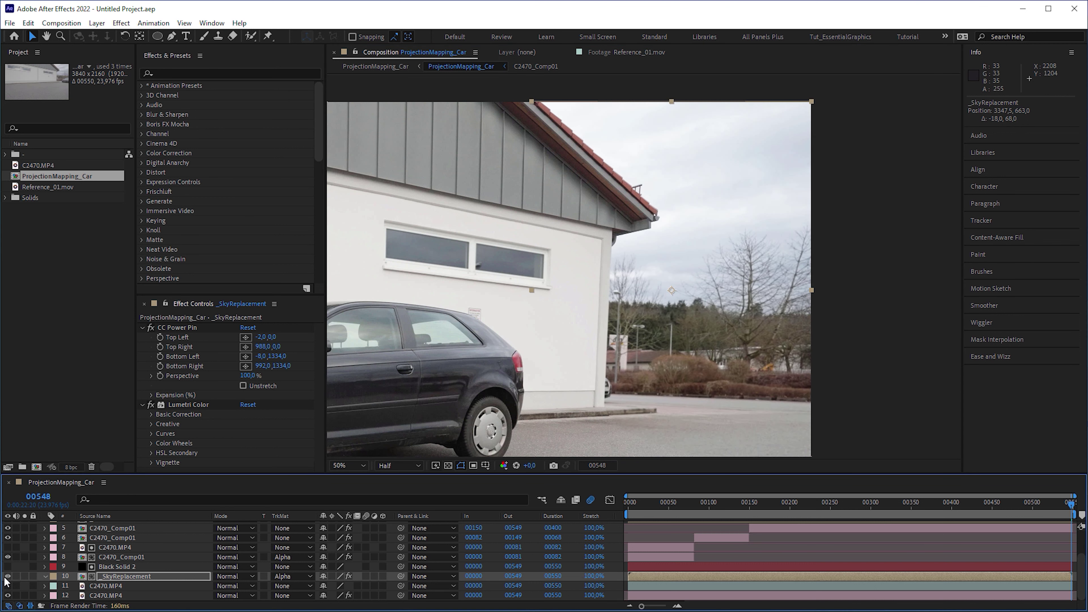
left_click(7, 576)
left_click(6, 577)
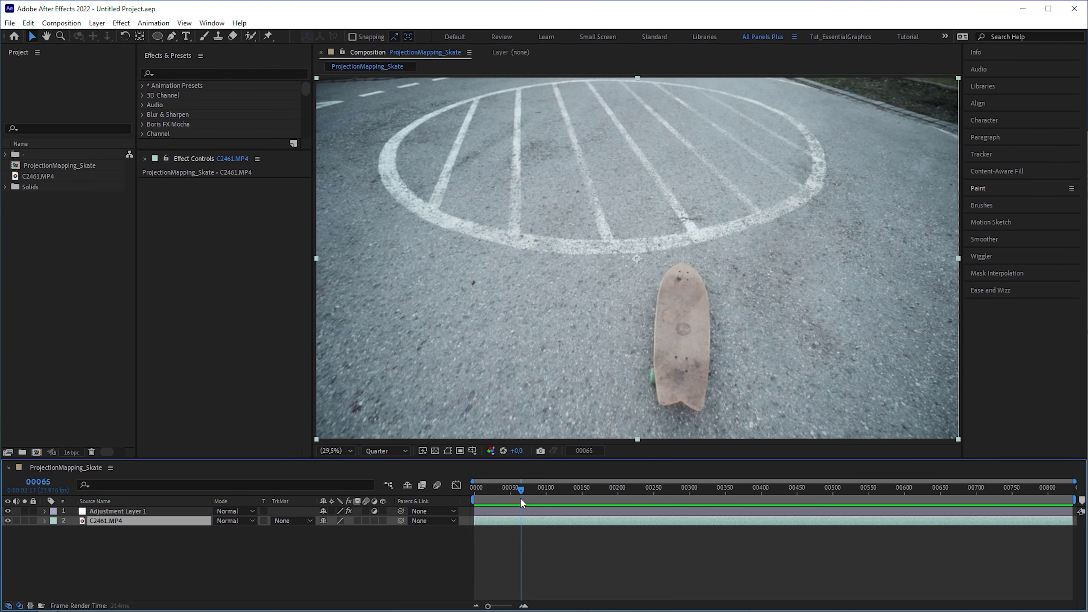
- Split the C2461.MP4 skate clip at frame 62 with Edit > Split Layer
left_click(28, 23)
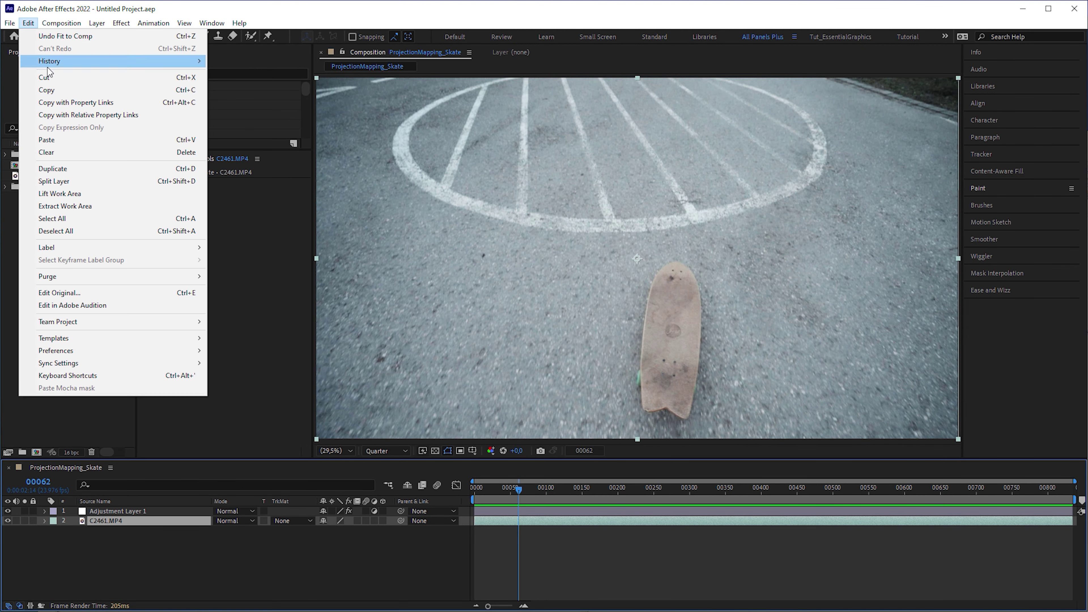
left_click(73, 180)
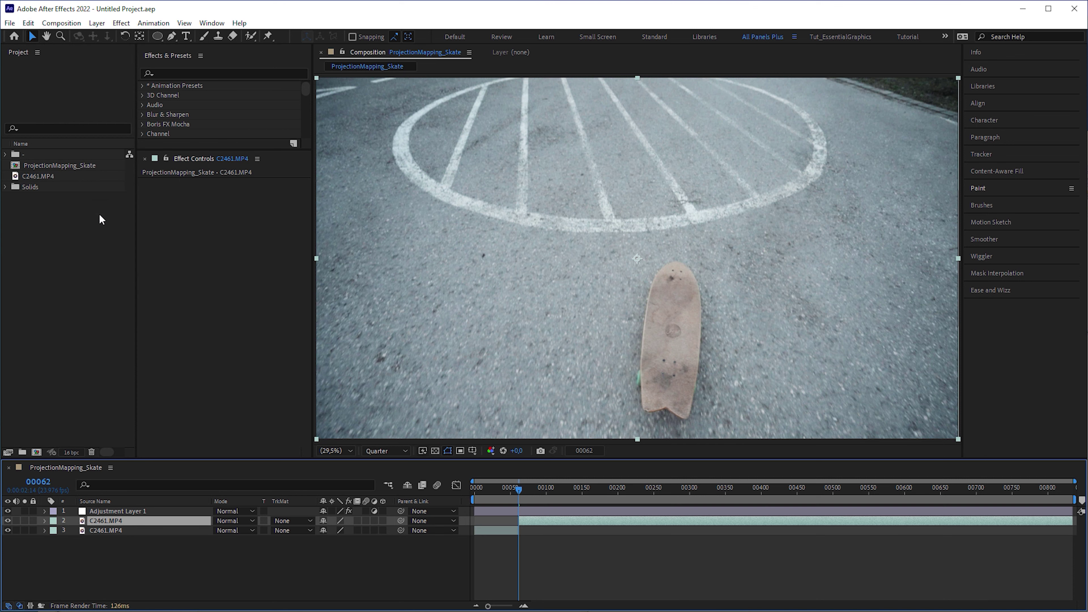
left_click_drag(493, 606, 508, 607)
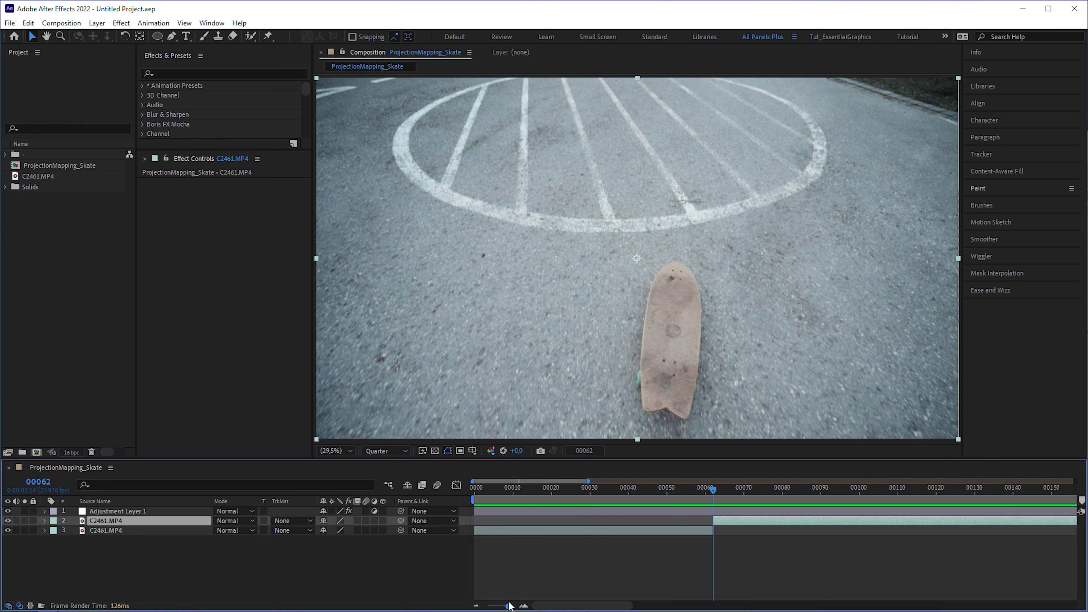
- Slide the clip's second half back to the start and set it to Difference mode
left_click(714, 531)
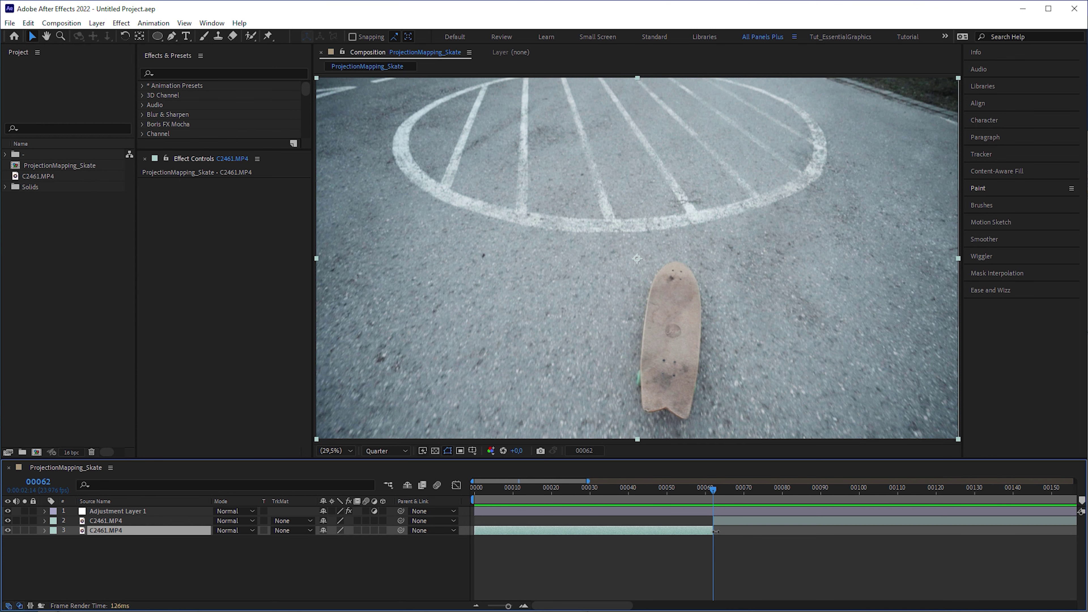
left_click(816, 523)
left_click_drag(986, 520, 684, 533)
key("shift+equal")
- Scale the second half to 97%, return it to Normal mode, and check it soloed
key("s")
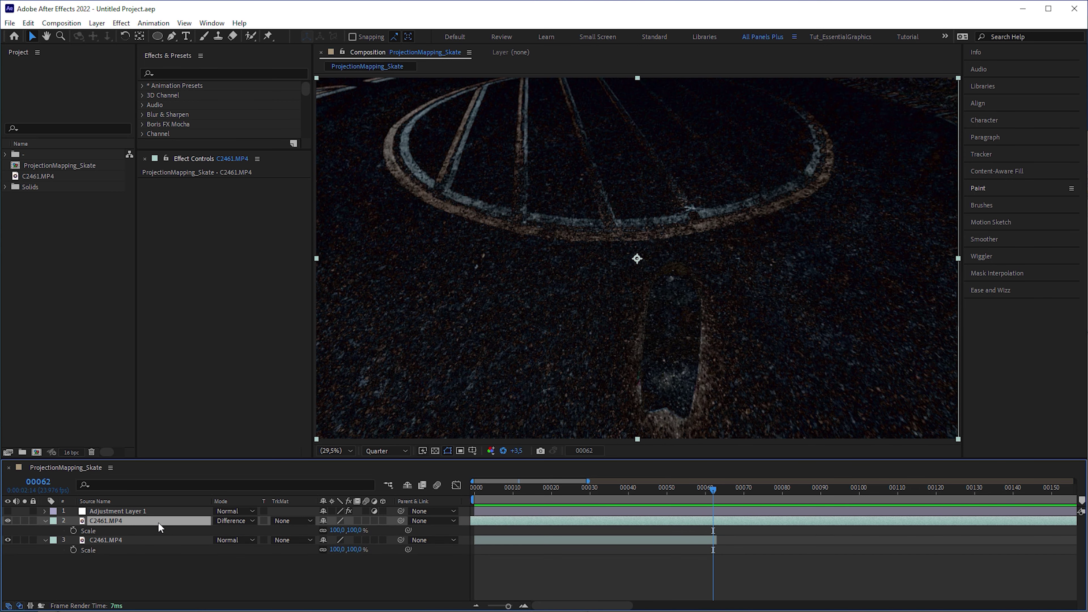
left_click_drag(343, 530, 337, 530)
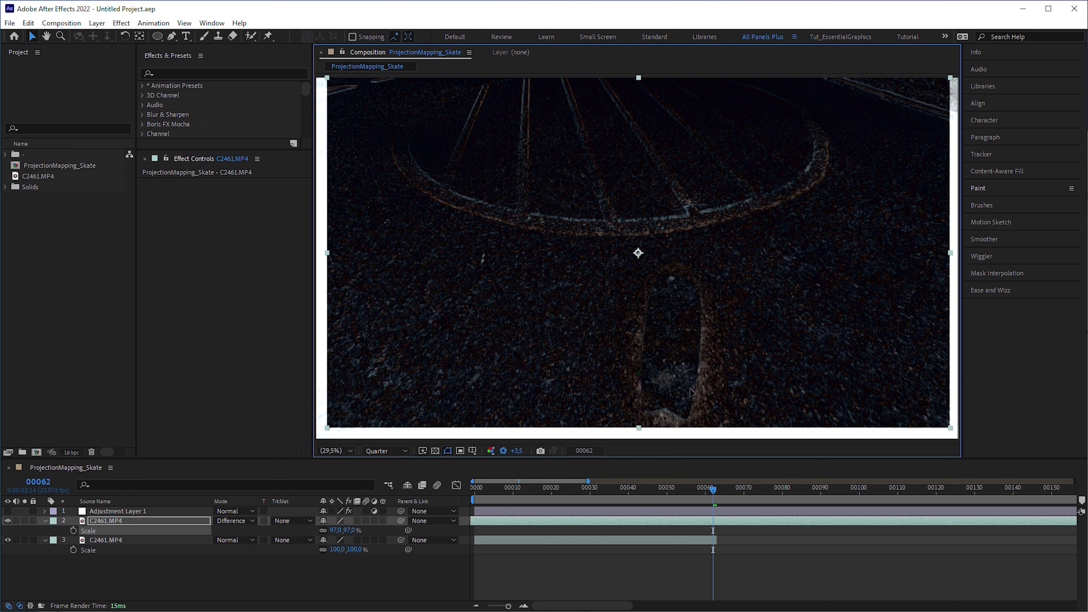
left_click(234, 520)
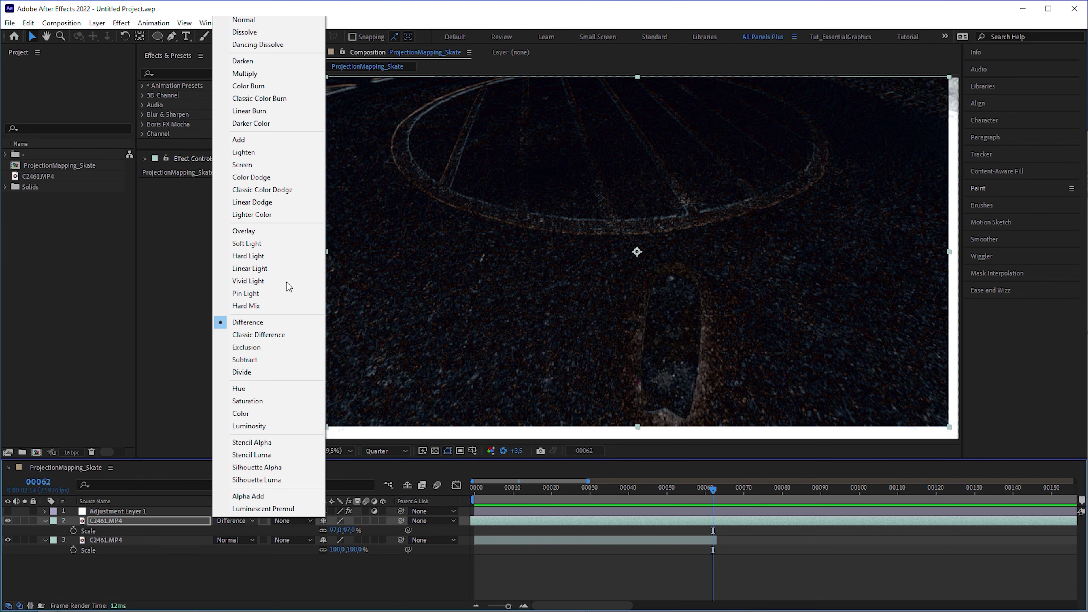
left_click(244, 20)
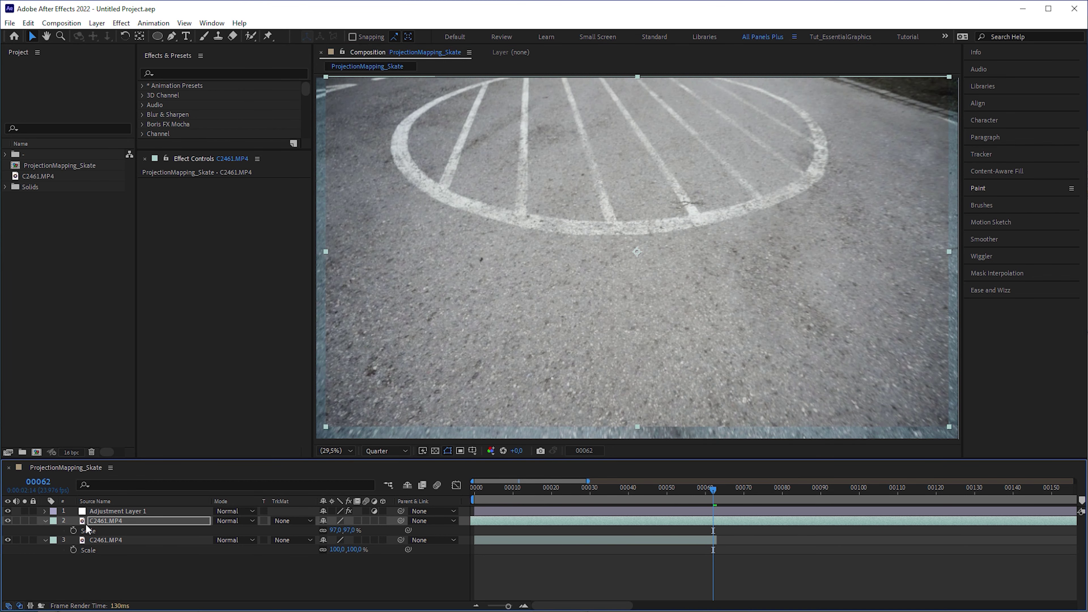
left_click(24, 521)
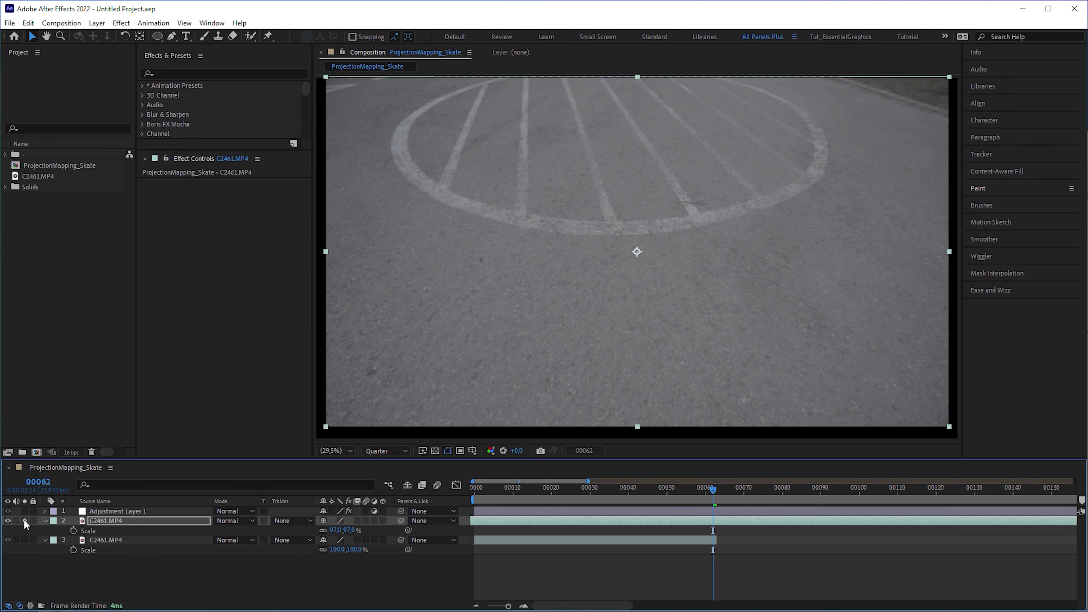
left_click(24, 520)
- Duplicate the clip half, delete the extra 97% copy, and start the second half one frame later
left_click(29, 22)
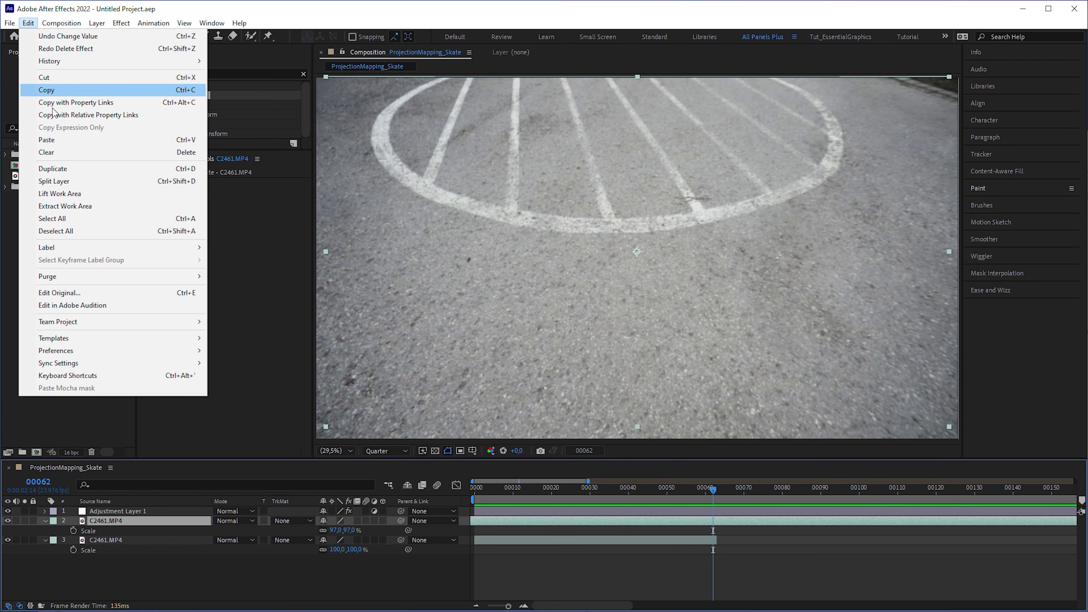
left_click(52, 169)
left_click(702, 533)
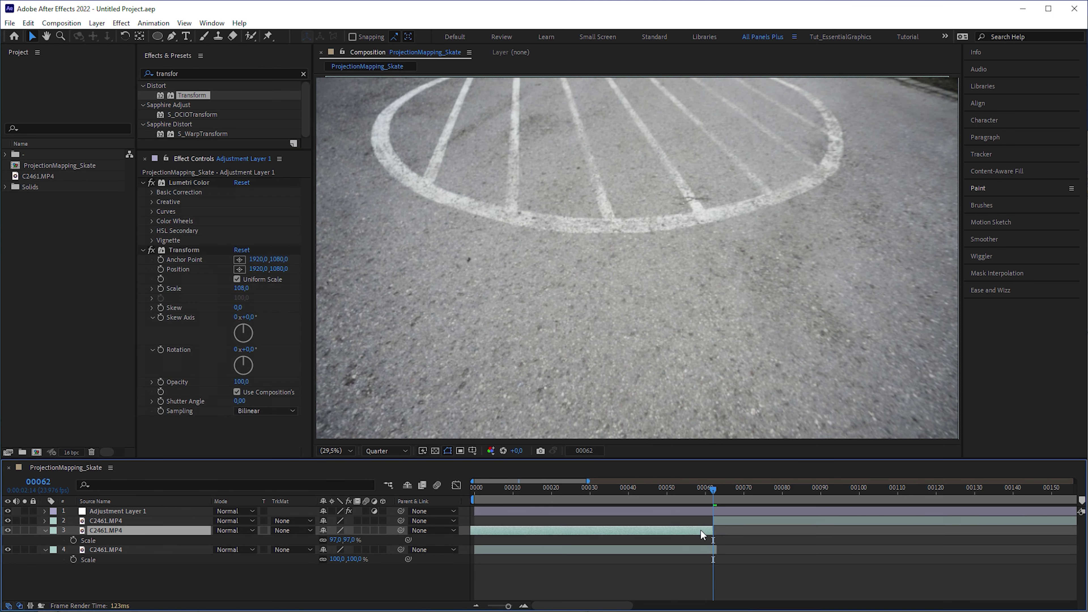
key("Delete")
left_click(714, 521)
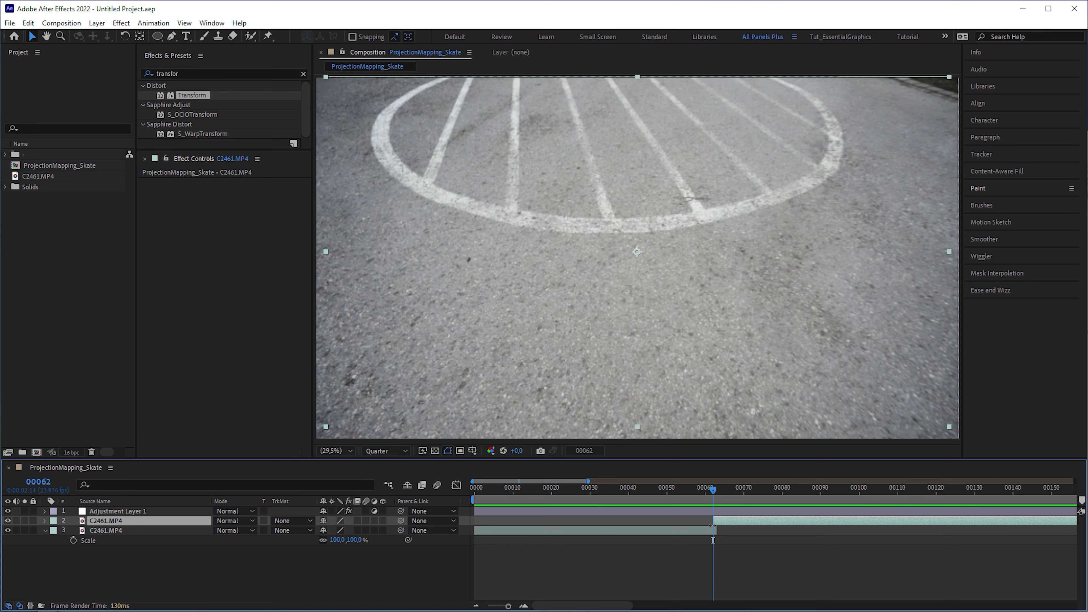
left_click_drag(713, 526, 712, 526)
- Paste the Lumetri Color grade onto the skateboard part and hide the upper half to check
left_click(700, 531)
key("ctrl+v")
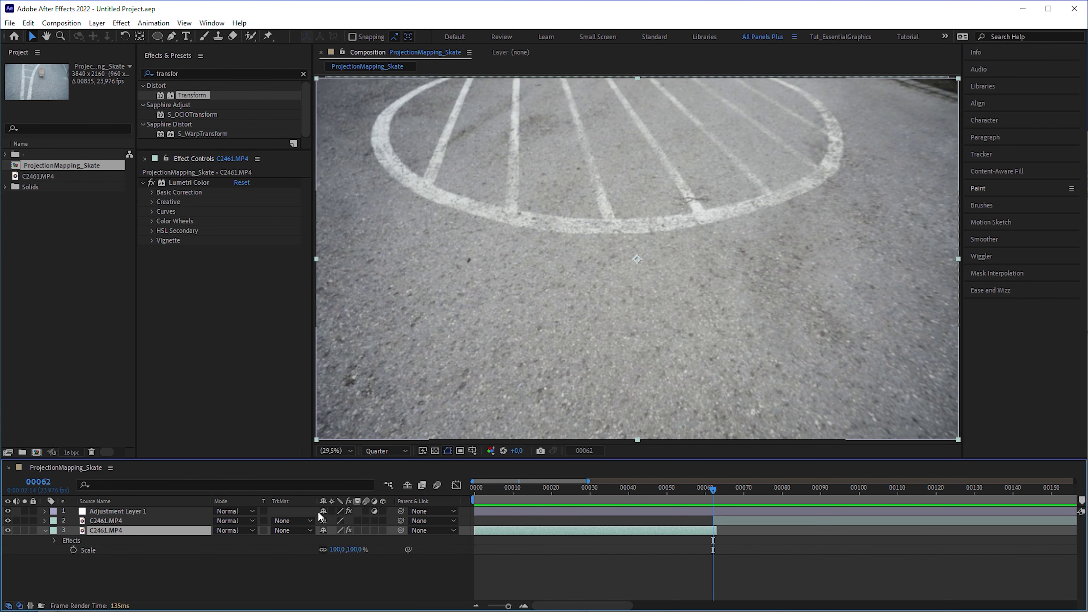
left_click(8, 520)
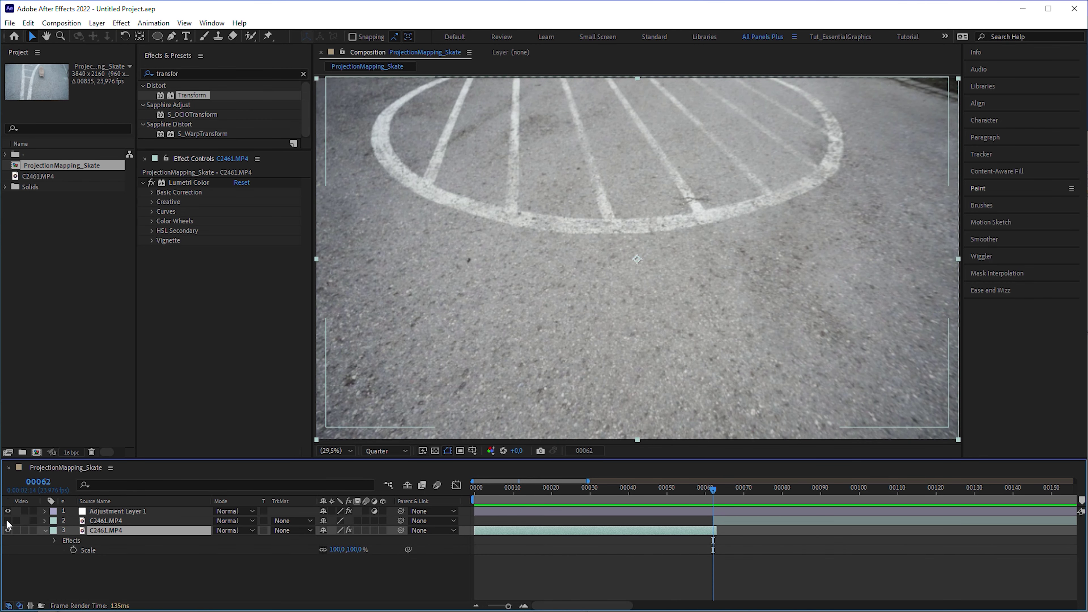
- Duplicate the skateboard clip to layer 2, split and delete its leftover, and extend it to the comp end
left_click(7, 520)
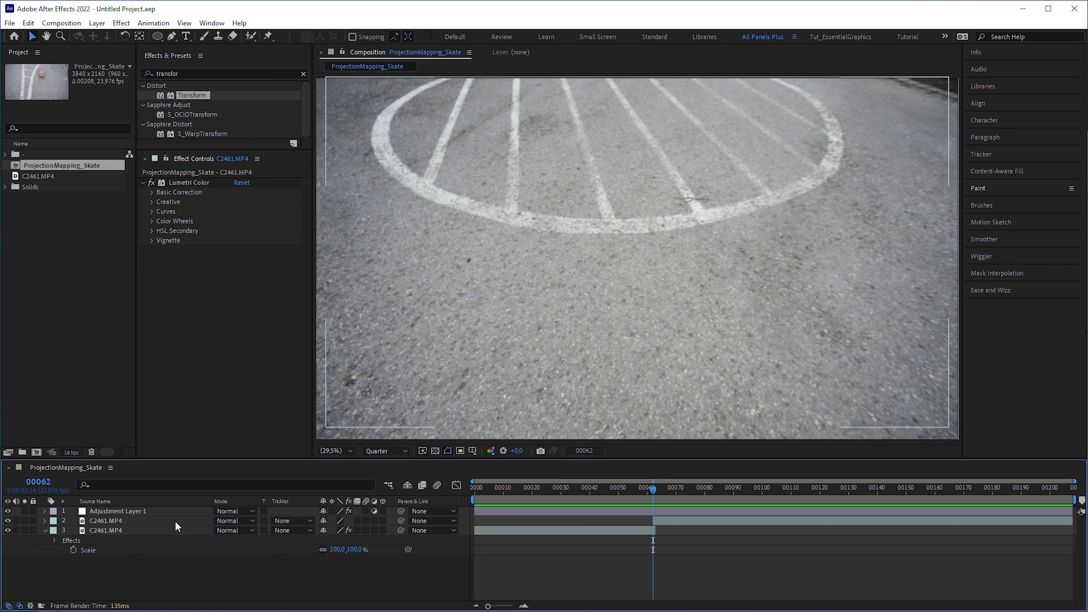
left_click(114, 531)
key("ctrl+d")
mouse_move(115, 530)
left_mouse_down()
mouse_move(122, 513)
mouse_move(109, 516)
left_mouse_up()
right_click(174, 519)
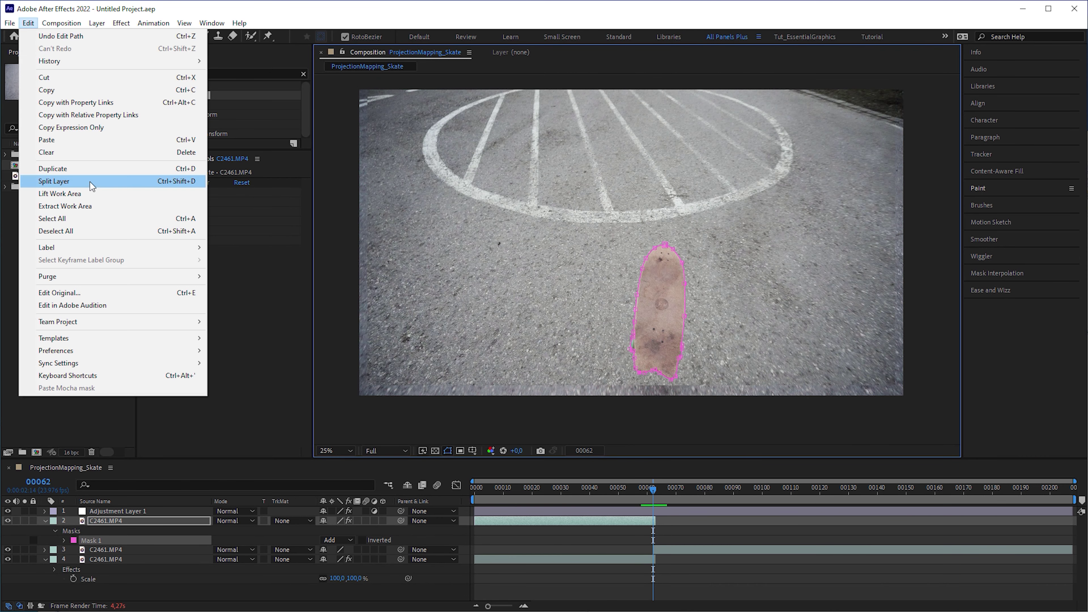
left_click(64, 183)
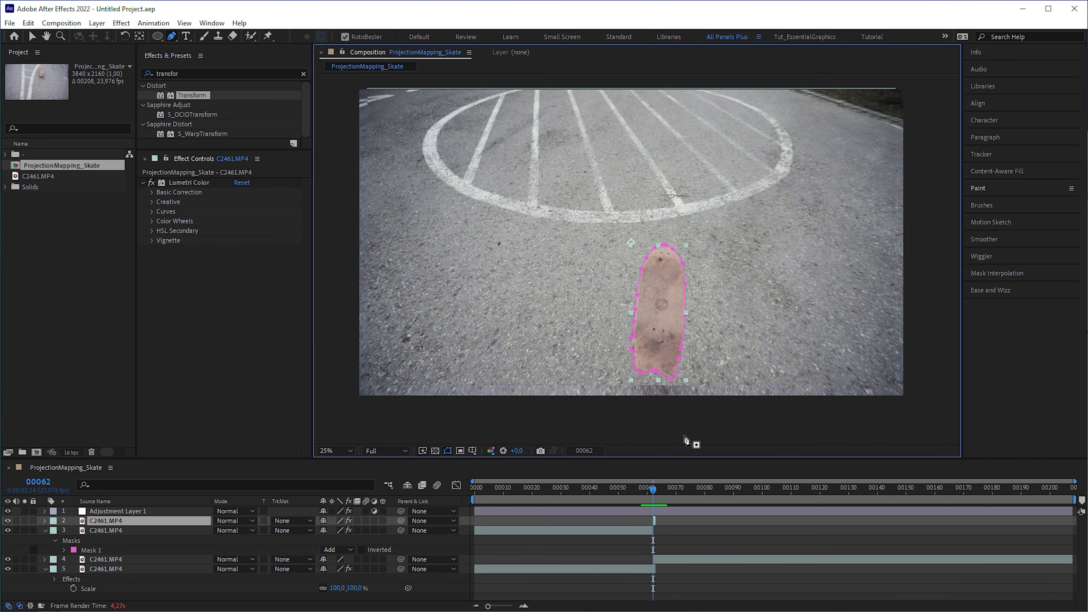
left_click(645, 532)
key("Delete")
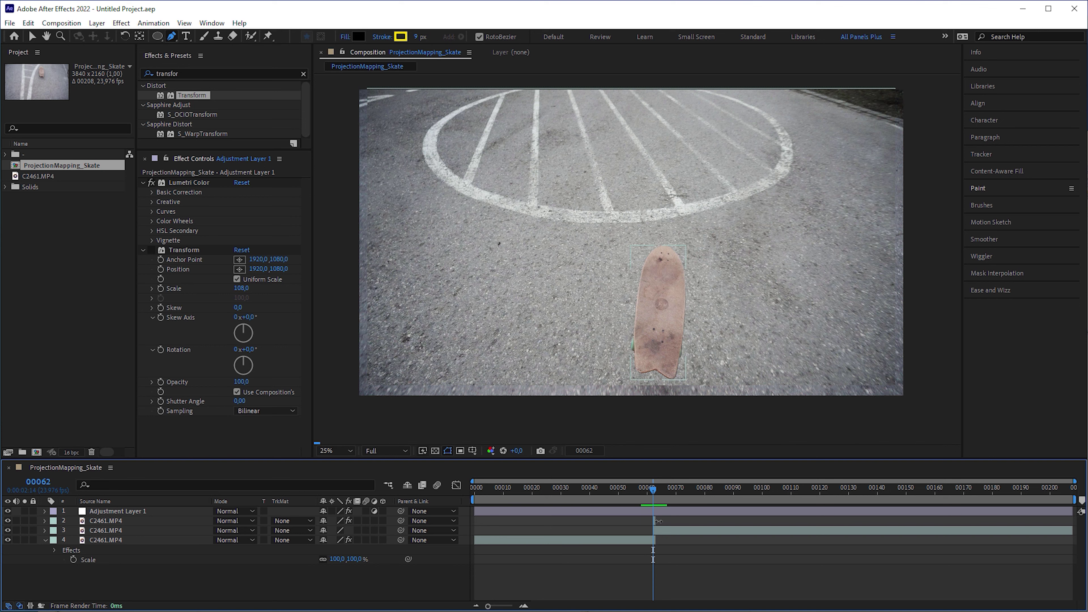
left_click_drag(658, 521, 1069, 534)
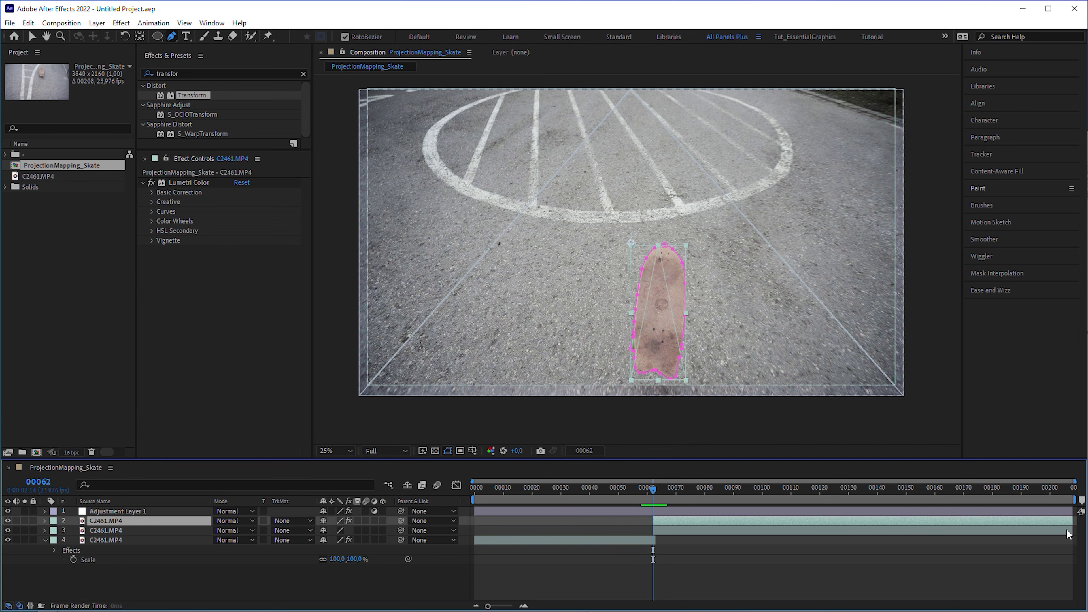
- Lower preview resolution, hide the masked skateboard copy, and select the plain footage layer for tracking
key("ctrl+alt+shift+j")
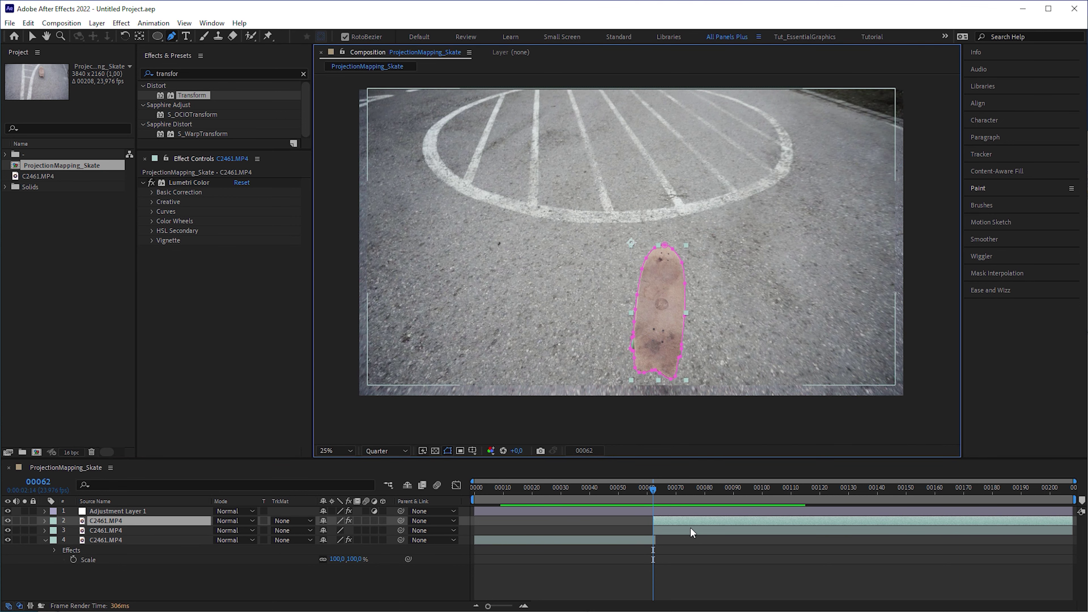
left_click(690, 531)
key("ctrl+j")
left_click(994, 158)
- Camera-track the footage, pick three asphalt track points, and create a tracked solid and camera
left_click(993, 171)
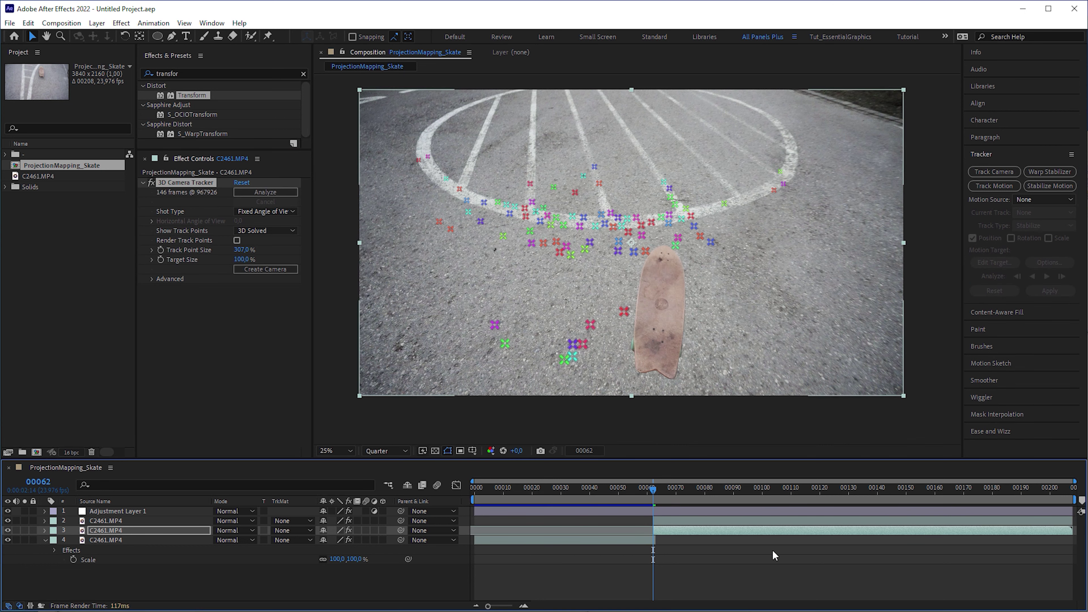
left_click(495, 324)
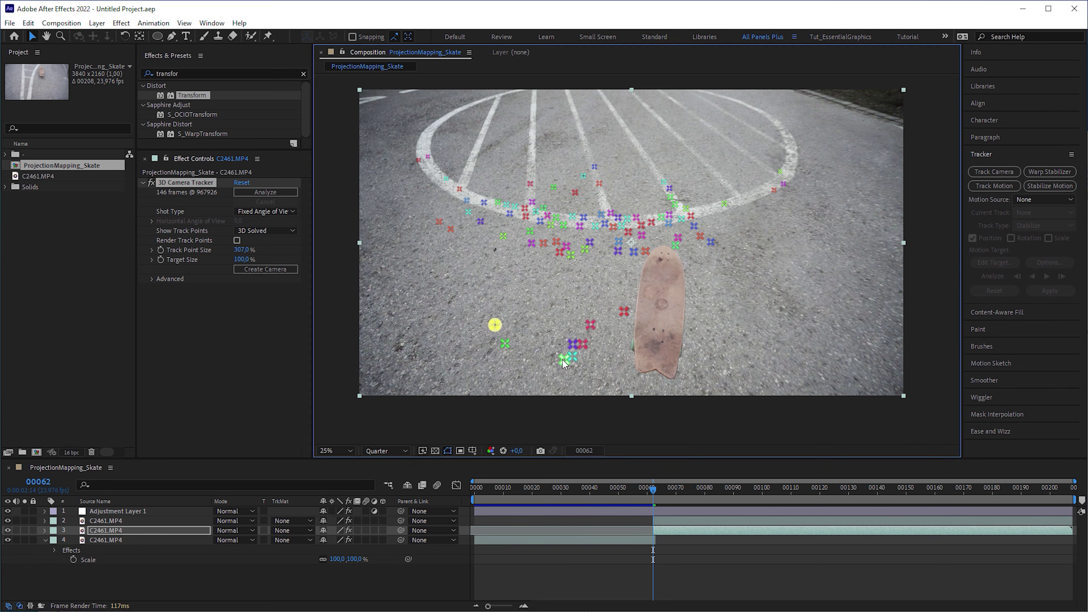
left_click(564, 360, "shift")
left_click(624, 312, "shift")
right_click(573, 330)
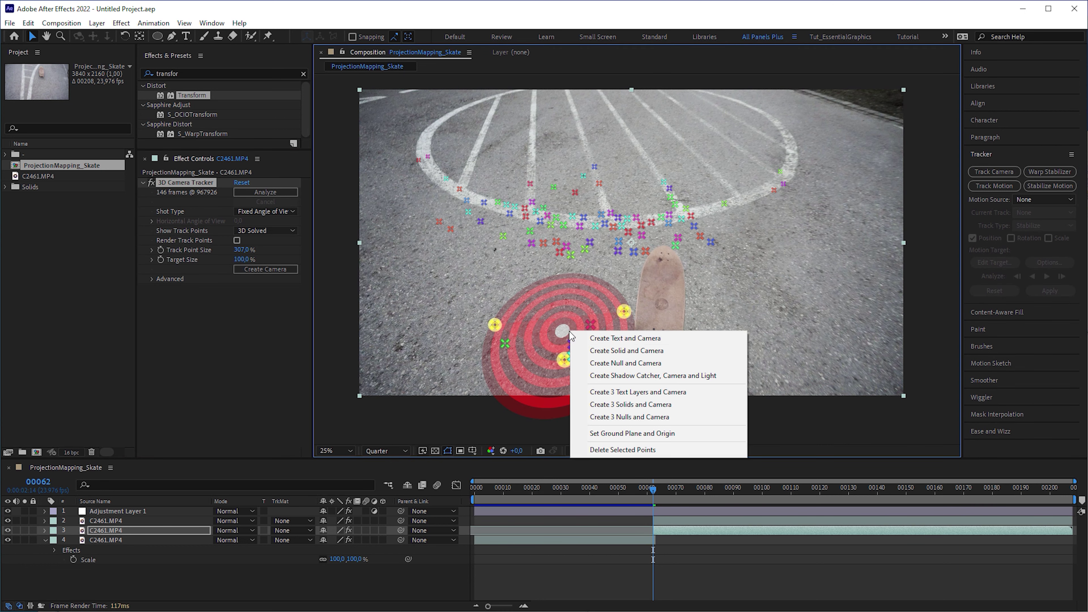
left_click(639, 356)
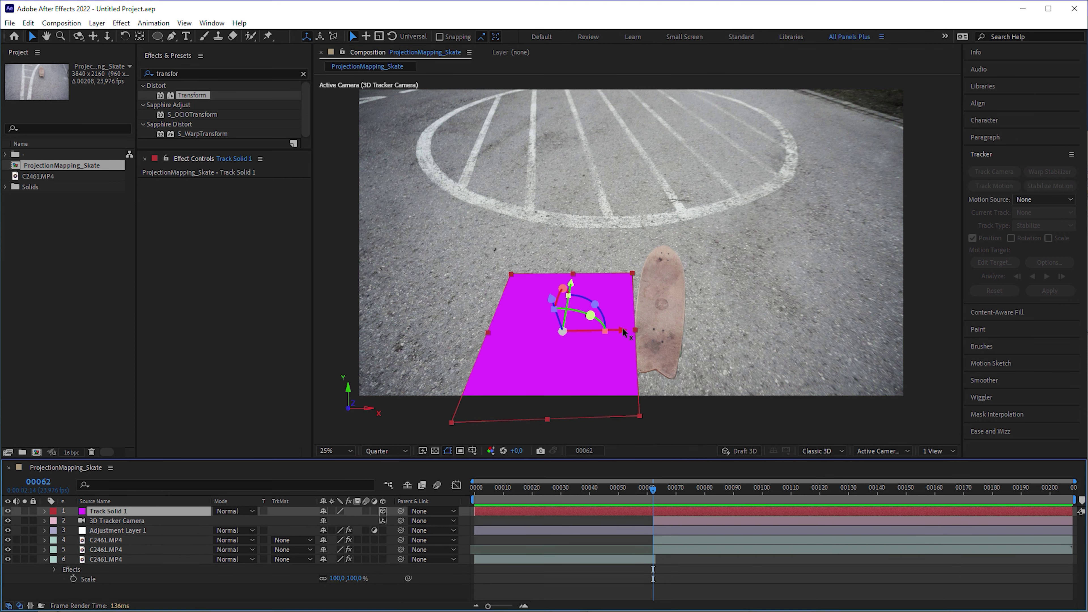
- Move and rotate the magenta solid flat onto the asphalt beside the skateboard and preview it
left_click_drag(624, 333, 732, 343)
left_click_drag(661, 280, 662, 252)
key("w")
left_click_drag(686, 338, 703, 322)
key("space")
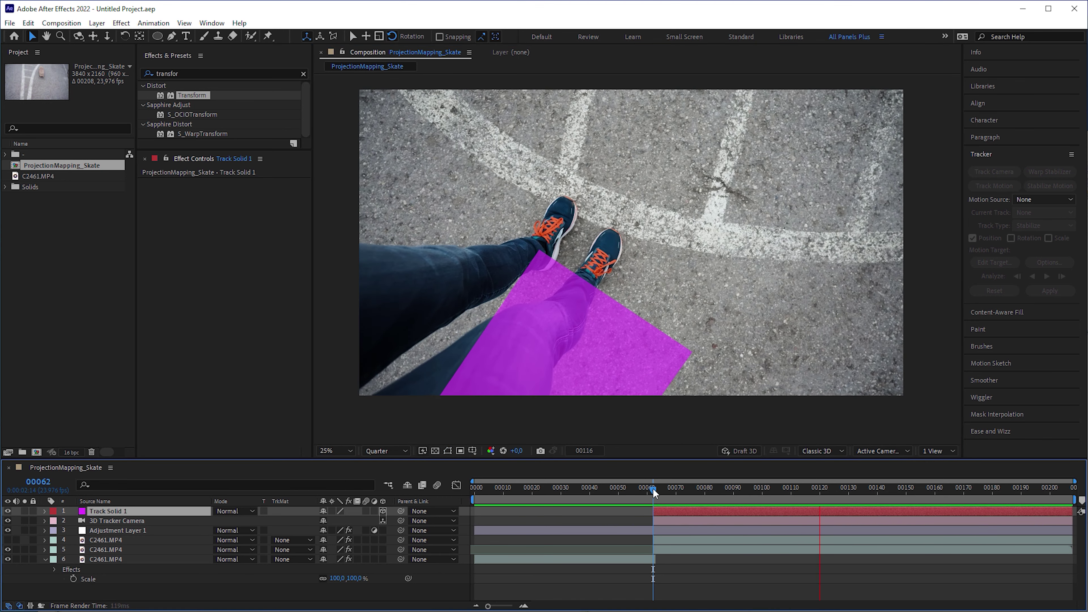
key("space")
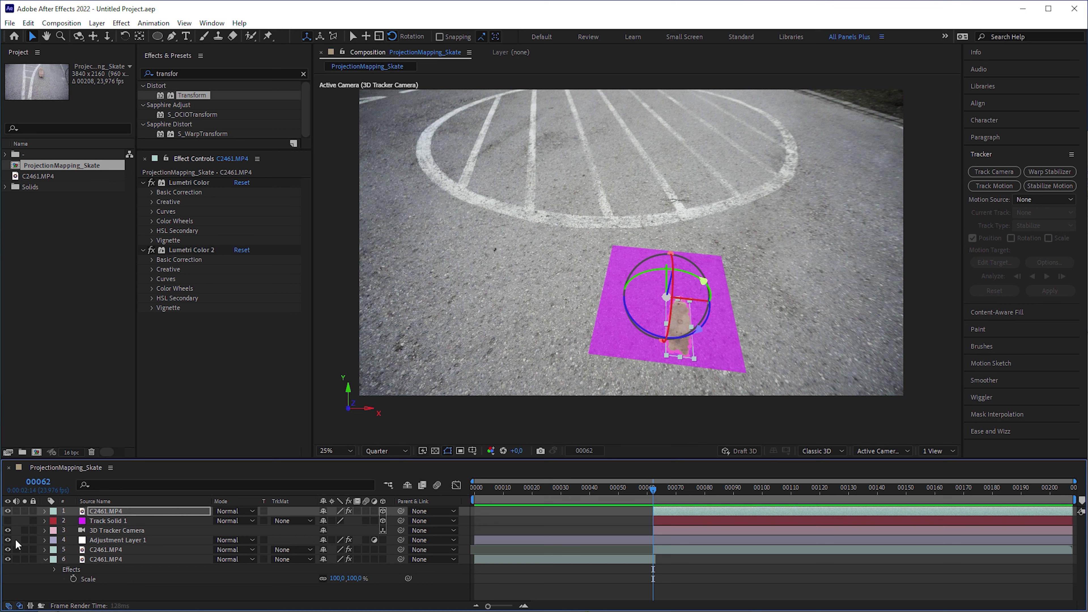
- Apply CC Power Pin to the top skateboard layer and set it to Difference mode
left_click(8, 550)
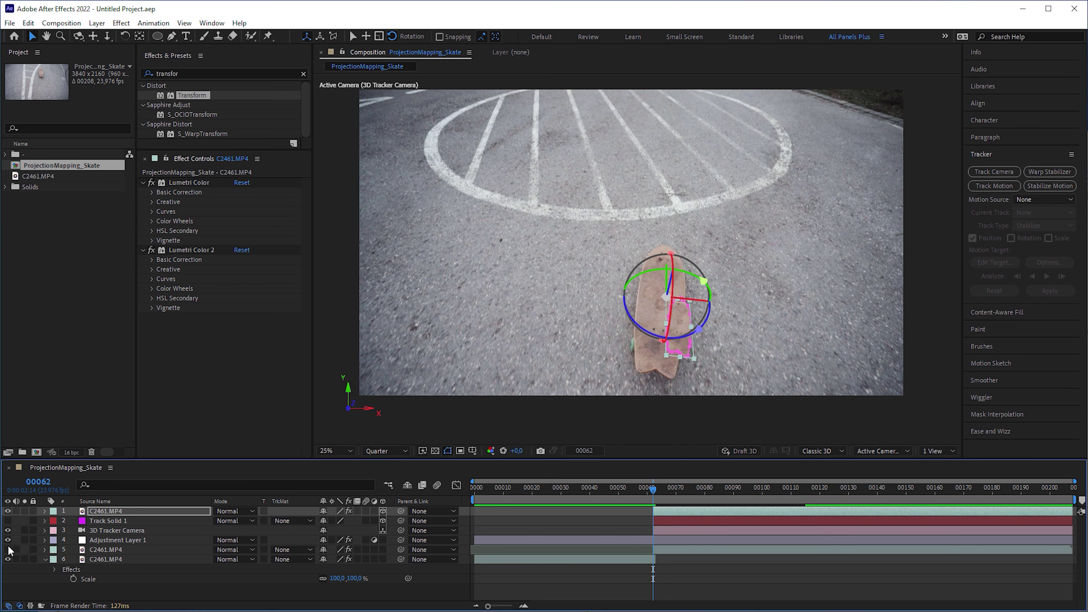
left_click(8, 549)
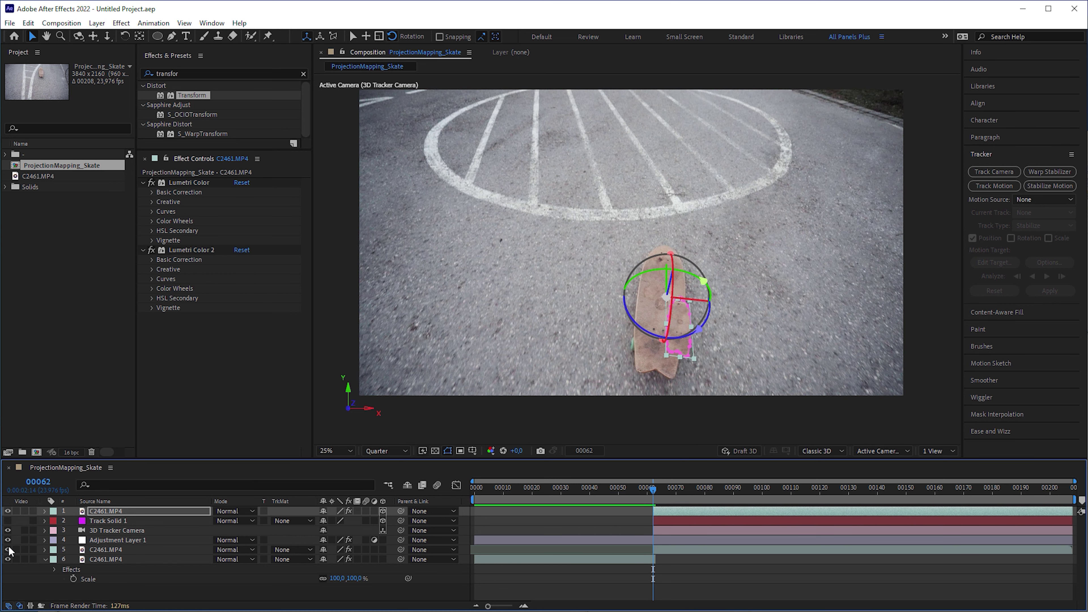
left_click(8, 550)
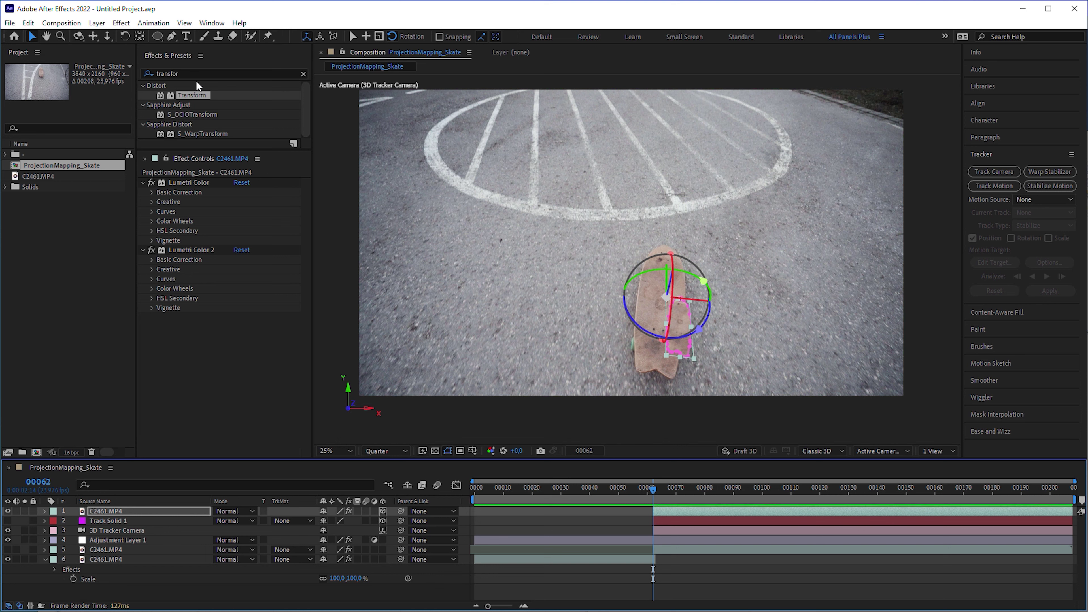
left_click(147, 73)
left_click(188, 116)
left_click_drag(186, 95, 165, 509)
left_click(234, 510)
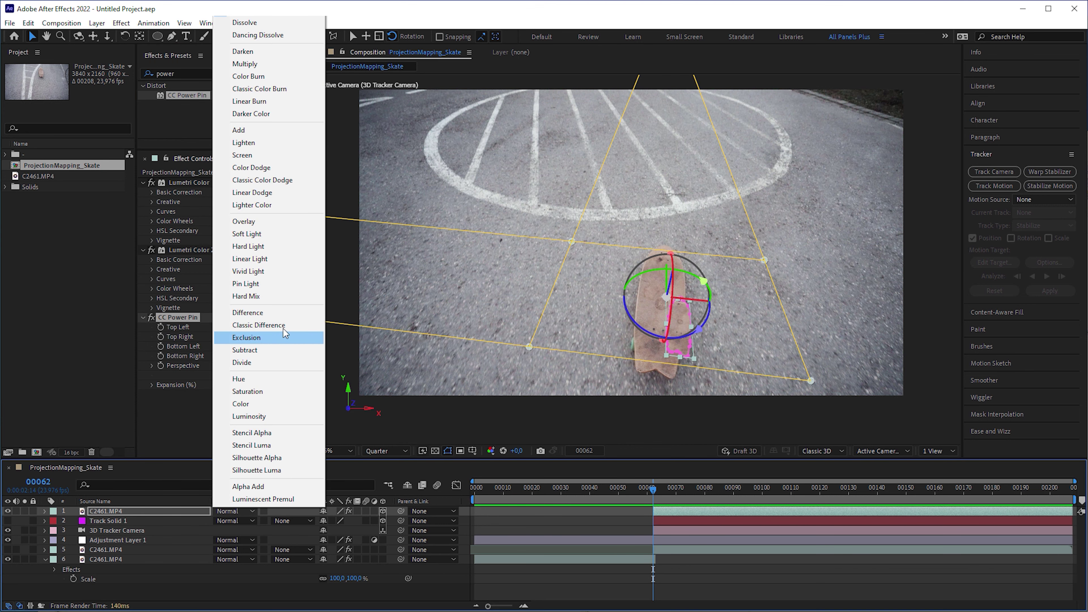
left_click(285, 314)
- Drag the CC Power Pin corners to flatten the skateboard onto the asphalt, then revert to Normal mode
left_click_drag(530, 346, 359, 395)
left_click_drag(811, 380, 903, 396)
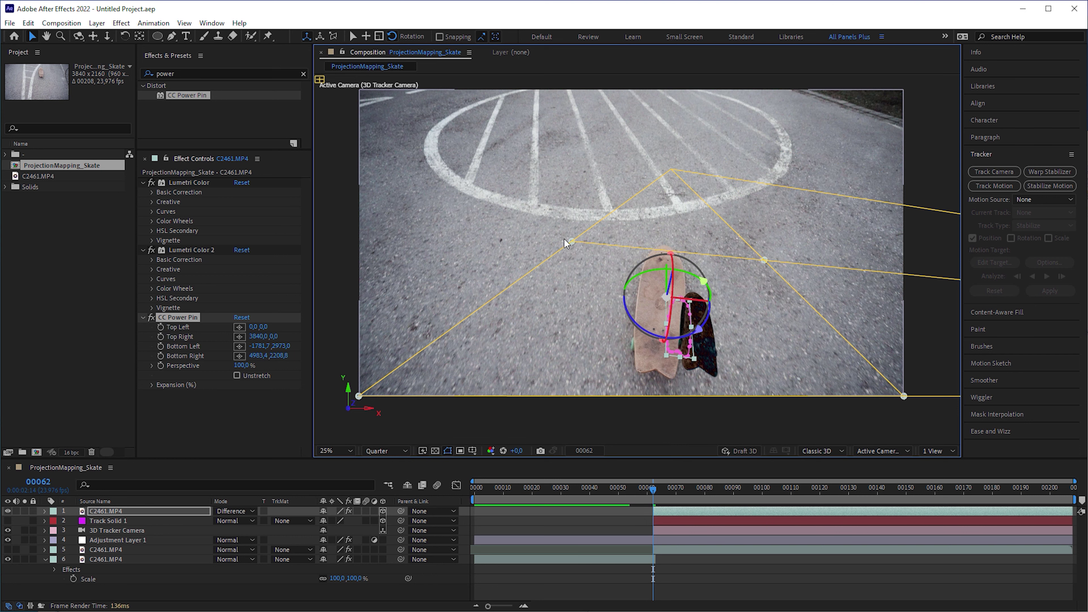
left_click_drag(565, 244, 428, 128)
scroll(728, 250, "up", 8)
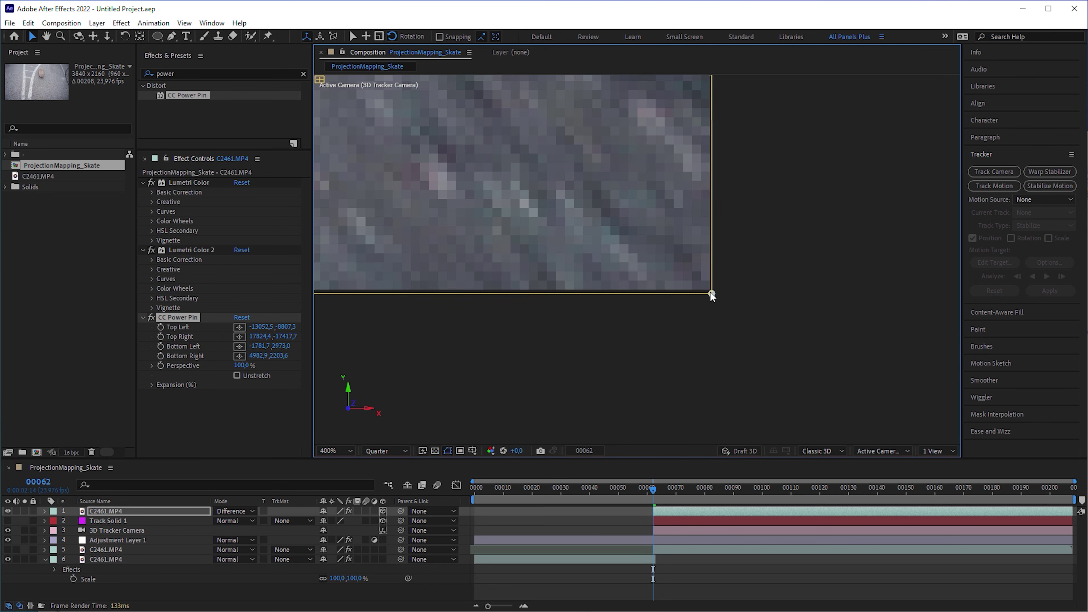
left_click_drag(711, 295, 614, 243)
scroll(631, 356, "down", 6)
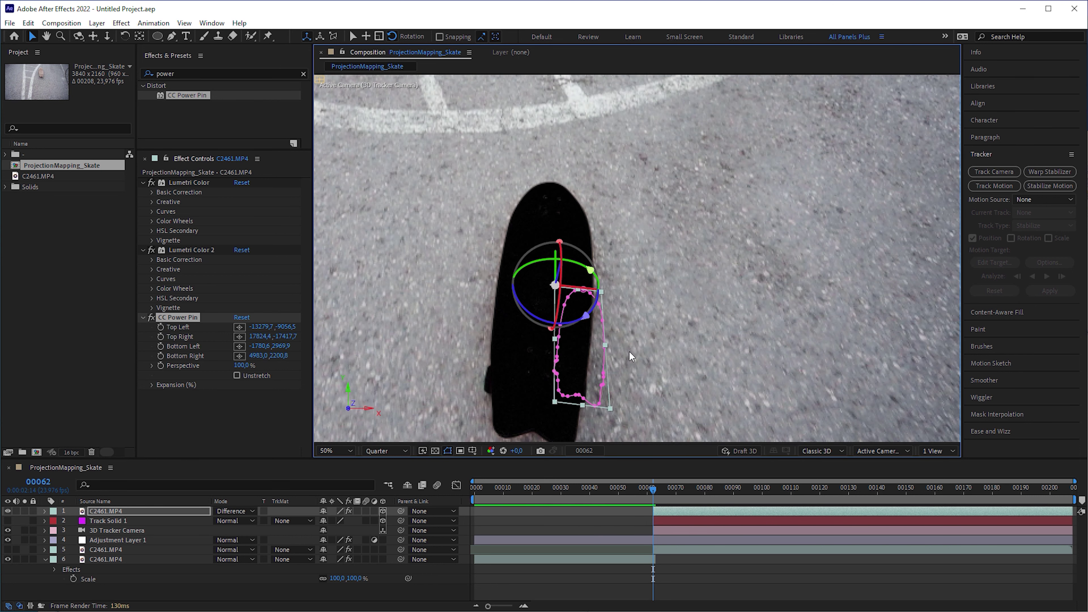
scroll(630, 356, "up", 3)
scroll(728, 326, "down", 3)
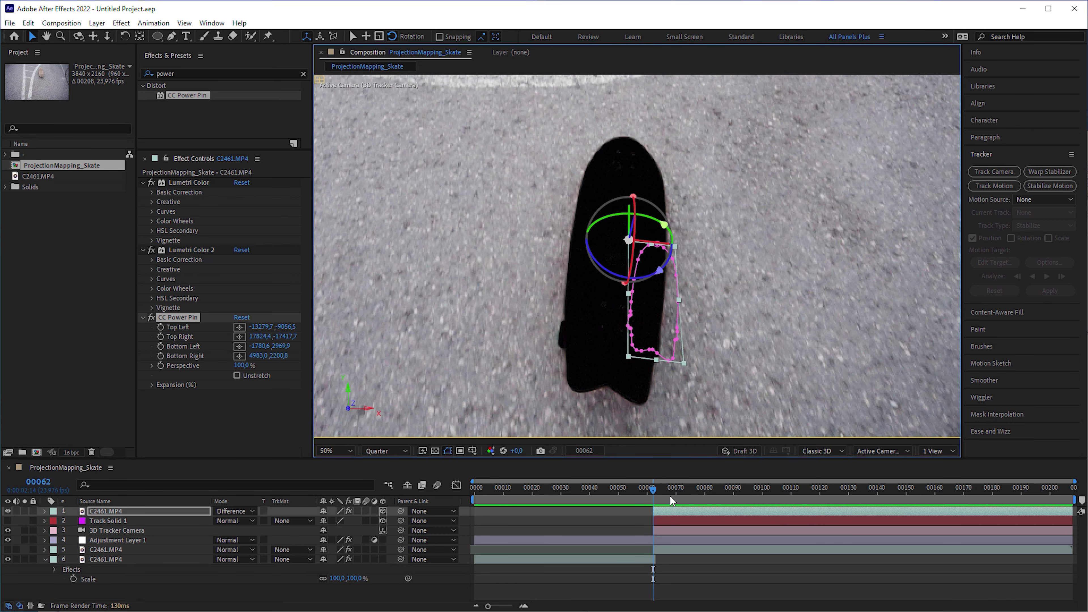
left_click(242, 512)
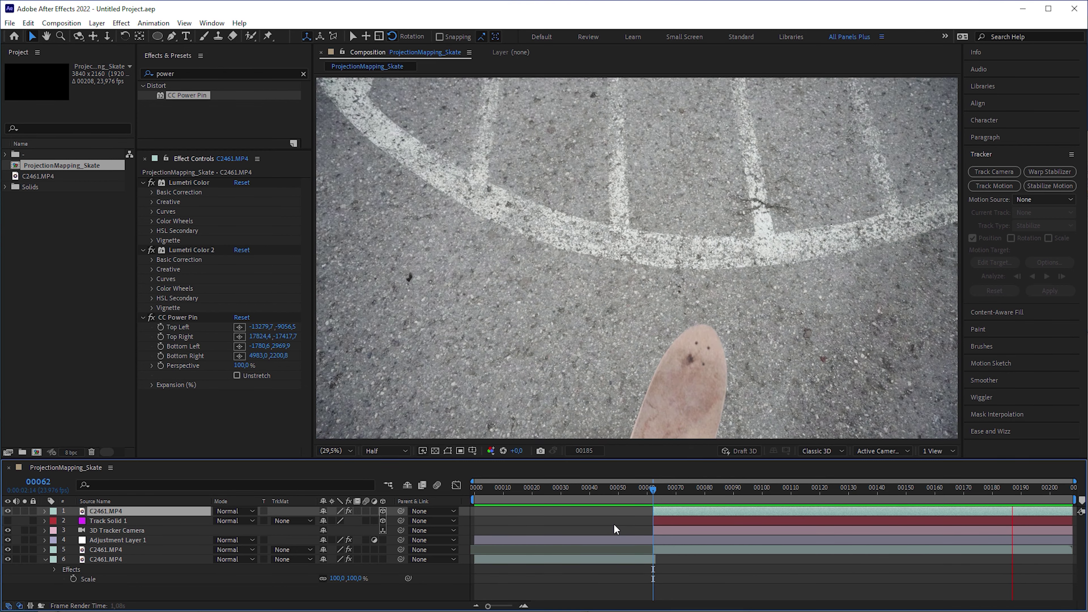
- Add a Drop Shadow above CC Power Pin on the skateboard layer and play back the result
key("space")
left_click(180, 75)
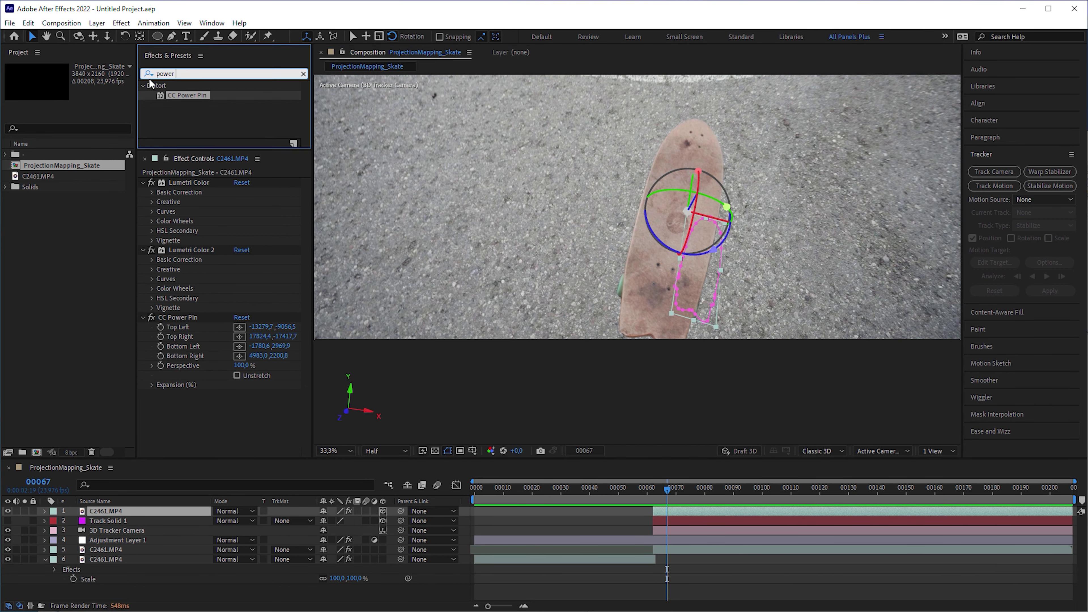
key("BackSpace")
key("BackSpace")
key("BackSpace")
key("BackSpace")
key("BackSpace")
type("drop sha")
left_click_drag(201, 94, 266, 306)
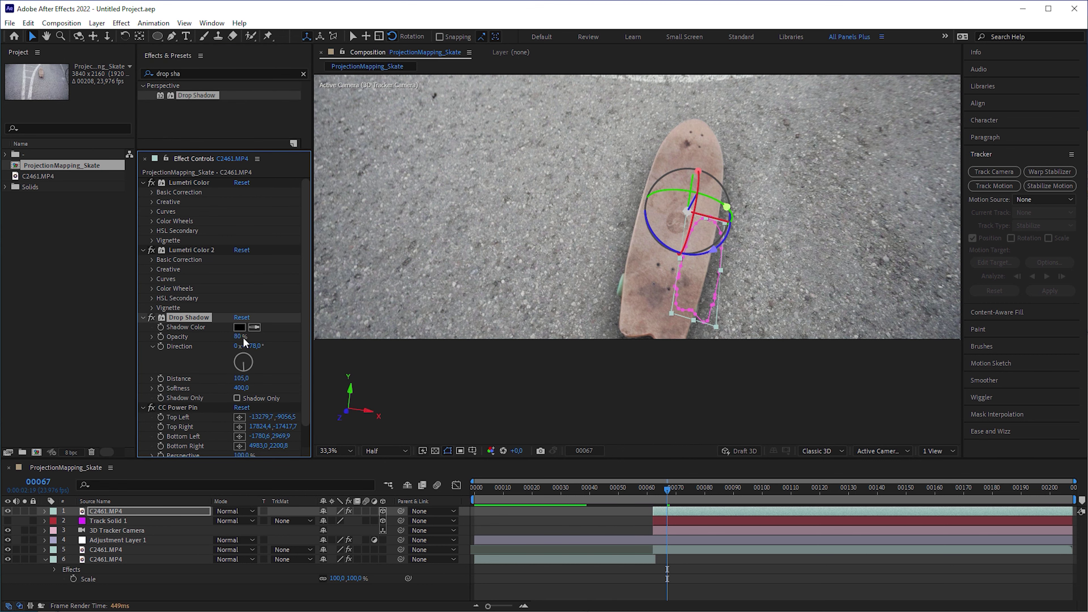
key("space")
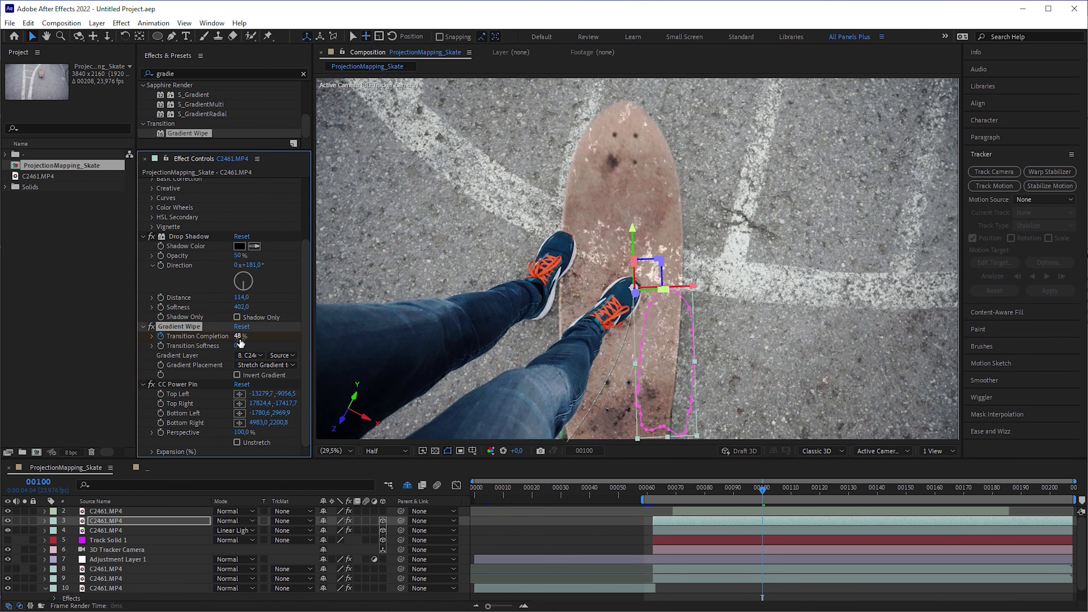
- Step back and forth through frames 91–100 to watch the Gradient Wipe's Transition Completion change
key("Page_Up")
key("Page_Up")
key("Page_Up")
key("Page_Up")
key("Page_Up")
key("Page_Up")
key("Page_Up")
key("Page_Up")
key("Page_Up")
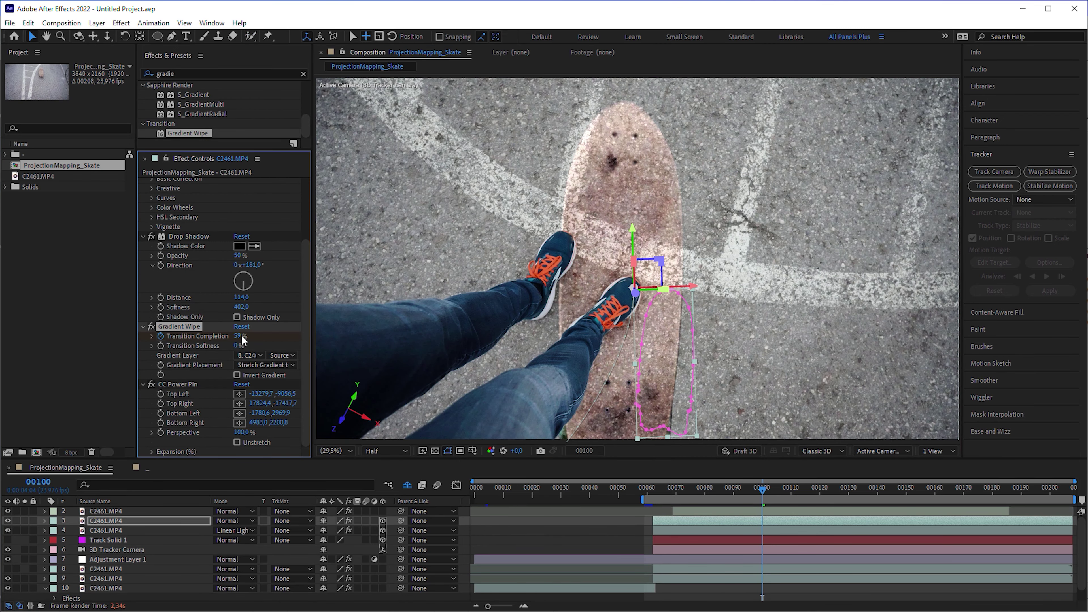
key("Page_Down")
key("Page_Down")
key("Page_Down")
key("Page_Down")
key("Page_Down")
key("Page_Down")
key("Page_Down")
key("Page_Down")
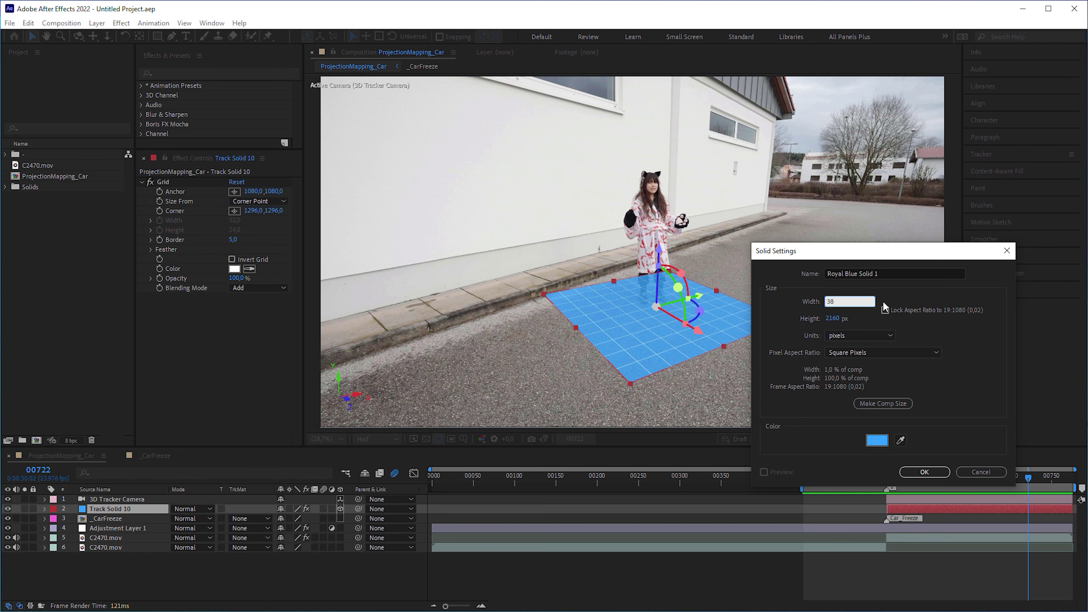
- Enter 40 as the tracked solid's width in Solid Settings
type("4")
type("0,100,0")
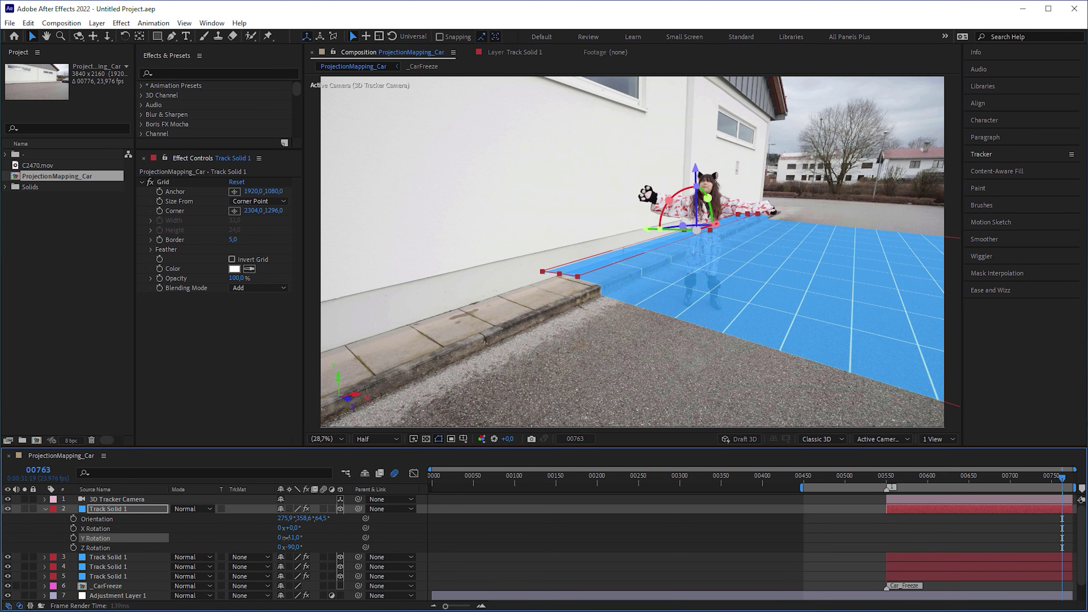
- Swing the Track Solid to about -77° Y rotation, stretch it over the wall, and jump near the frozen car frame
left_click_drag(248, 538, 252, 538)
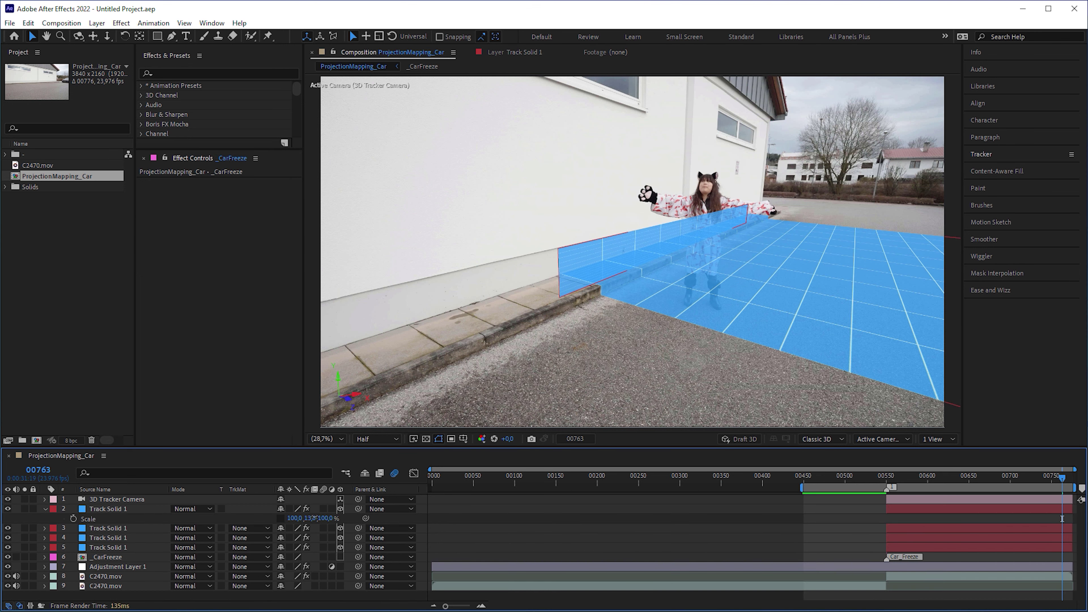
left_click_drag(309, 518, 331, 518)
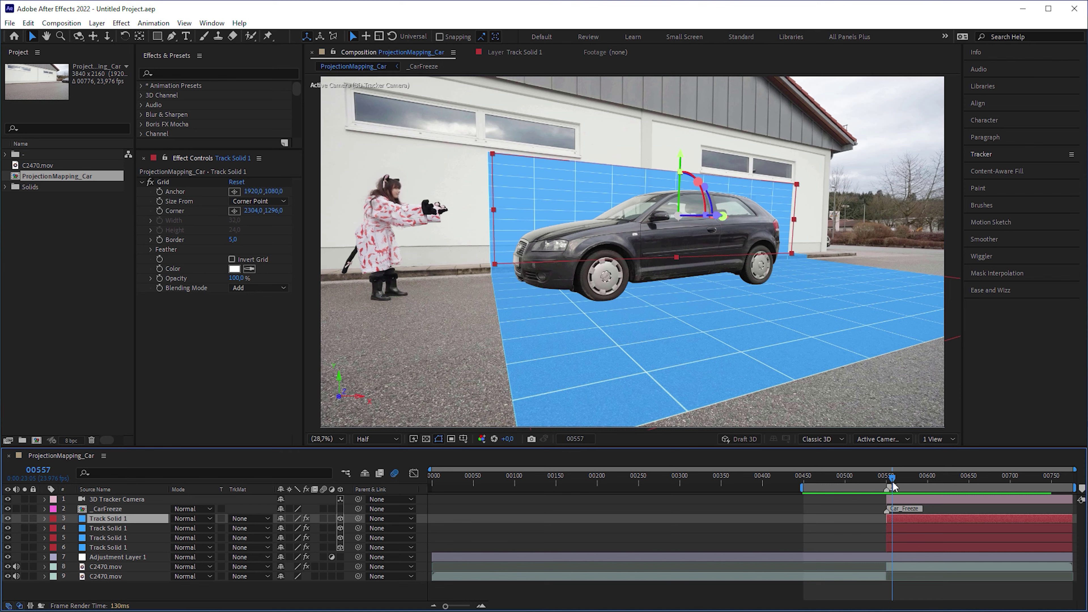
left_click(893, 486)
- At the first frame, make _CarFreeze a 3D layer and check Track Solid 1's transform values
left_click_drag(893, 487, 885, 486)
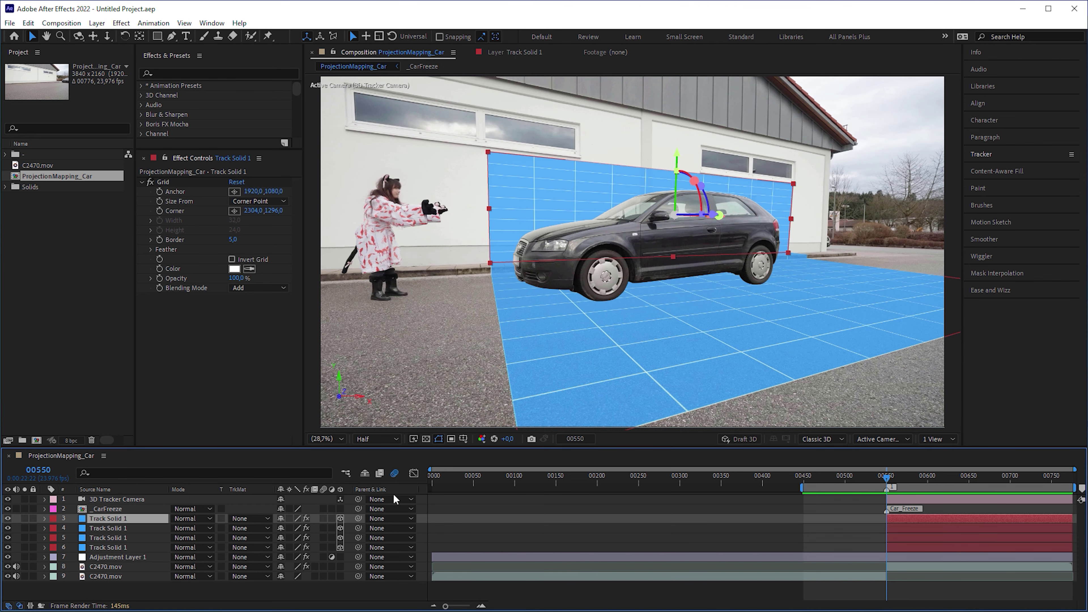
left_click(341, 510)
left_click(44, 519)
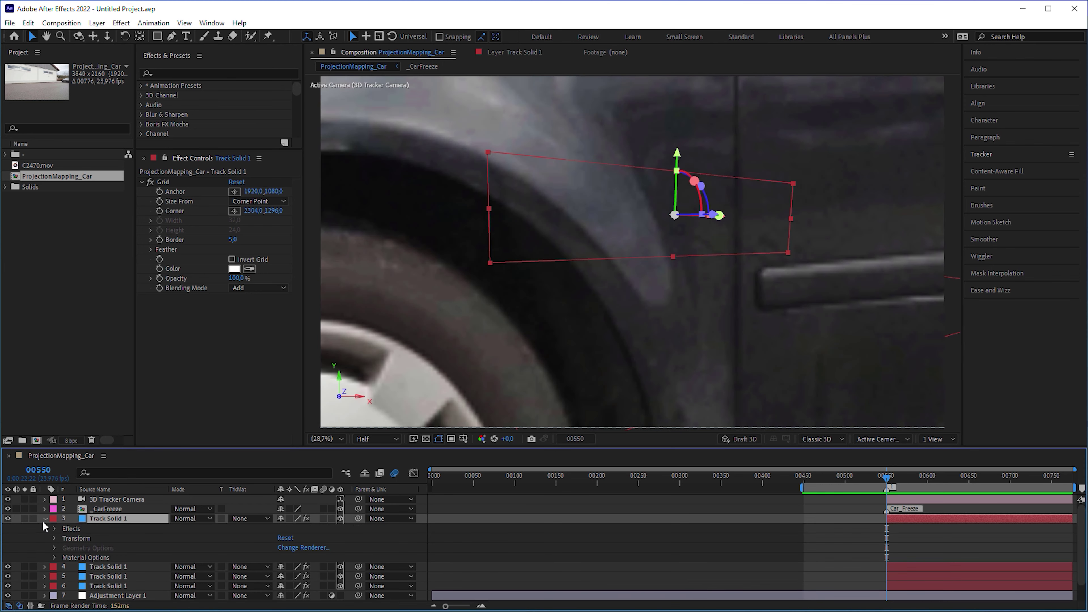
left_click(54, 538)
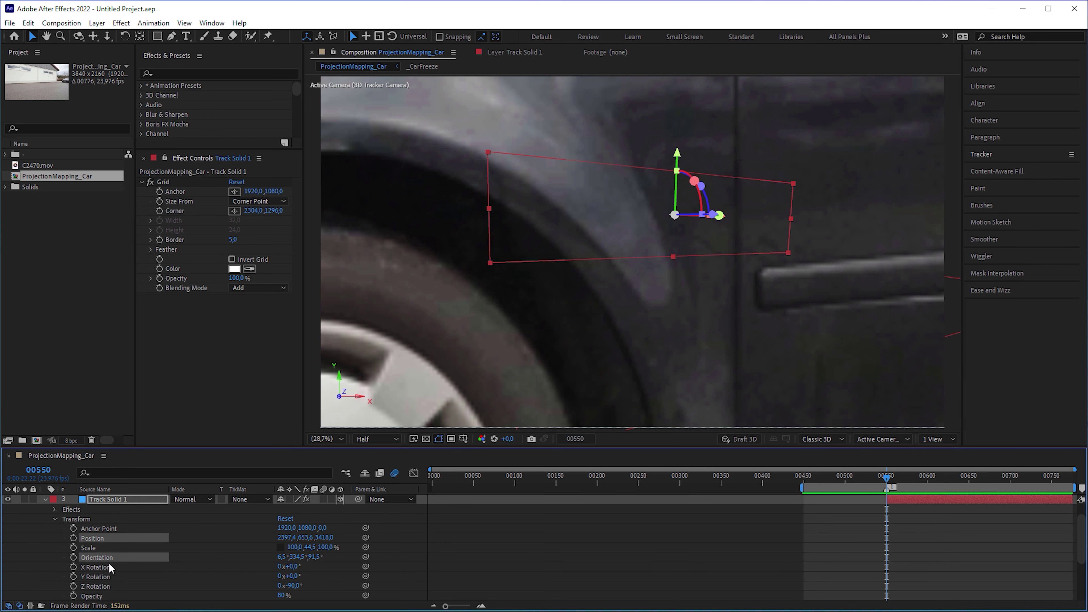
key("ctrl+Up")
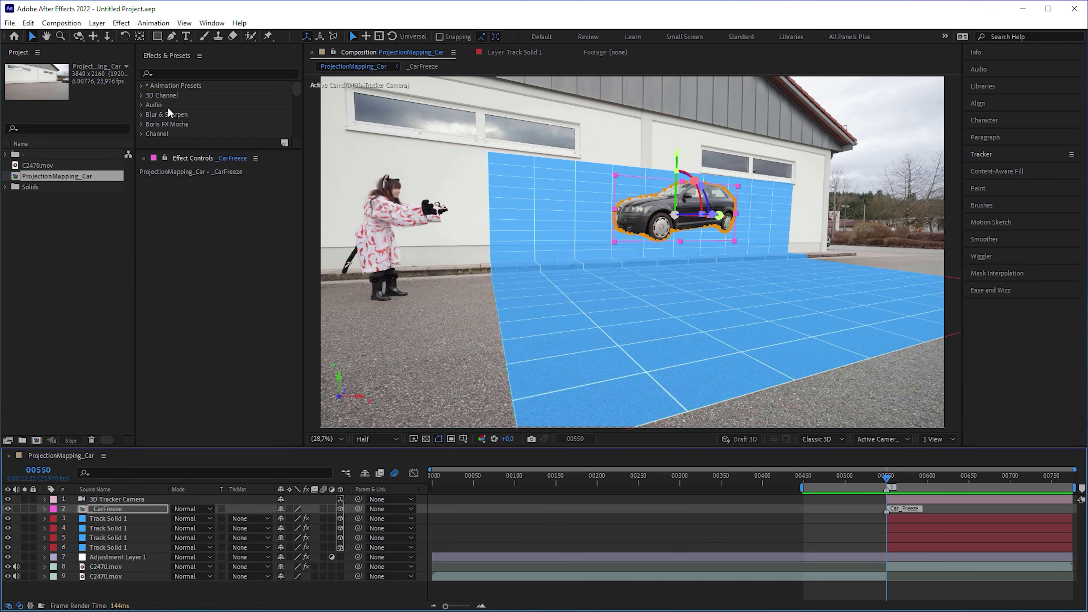
- Apply the CC Power Pin effect to the _CarFreeze layer
left_click(183, 74)
type("power")
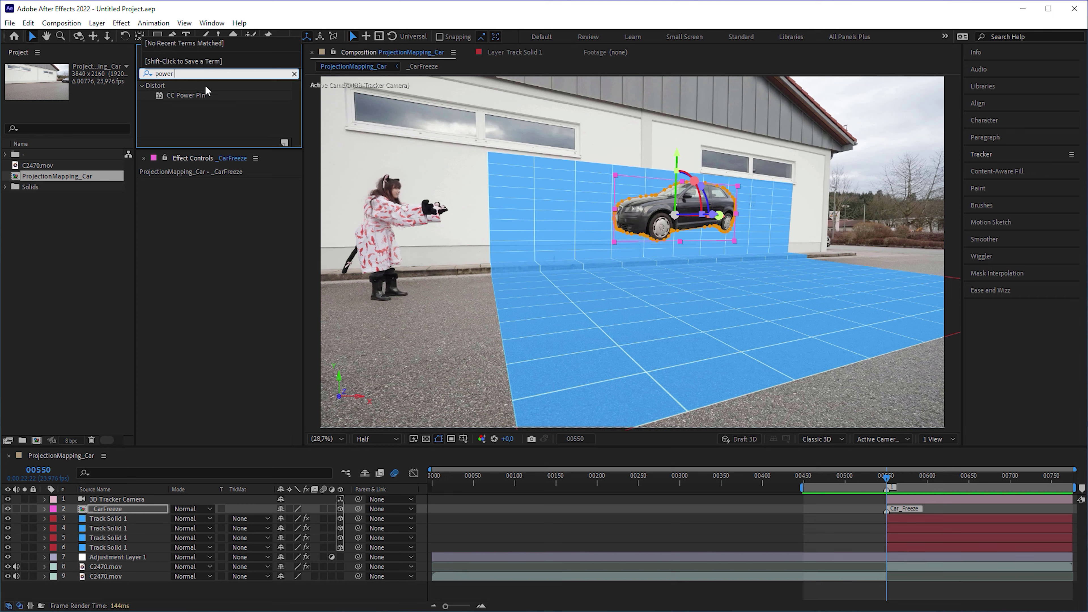
left_click_drag(186, 95, 193, 247)
- Fine-tune all four CC Power Pin corners on the car, then move Track Solid 1 above _CarFreeze
key("comma")
key("comma")
left_click_drag(556, 205, 453, 154)
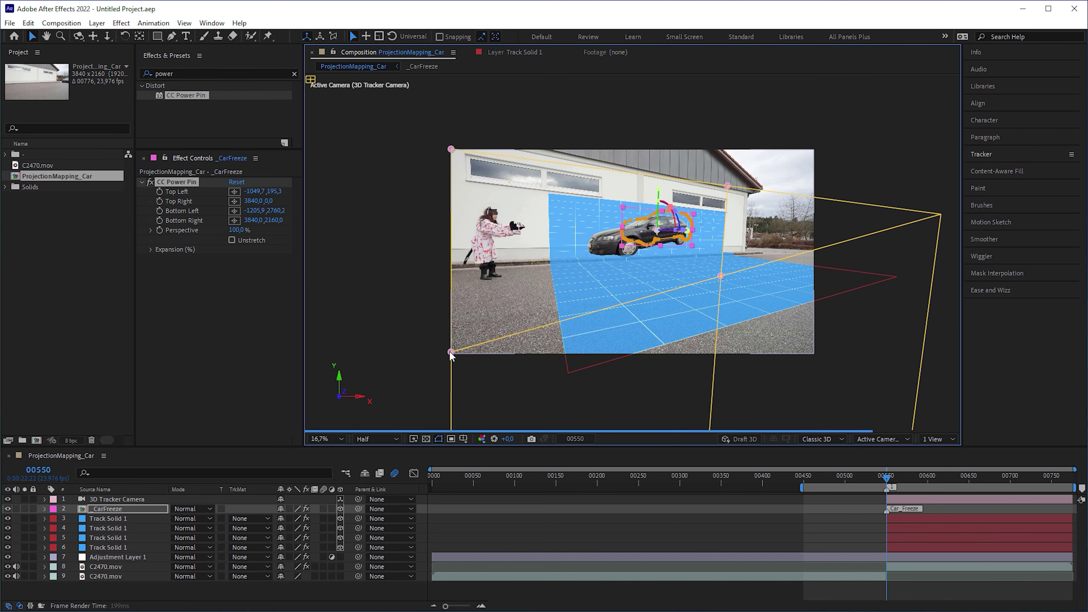
scroll(453, 153, "up", 6)
left_click_drag(544, 201, 545, 205)
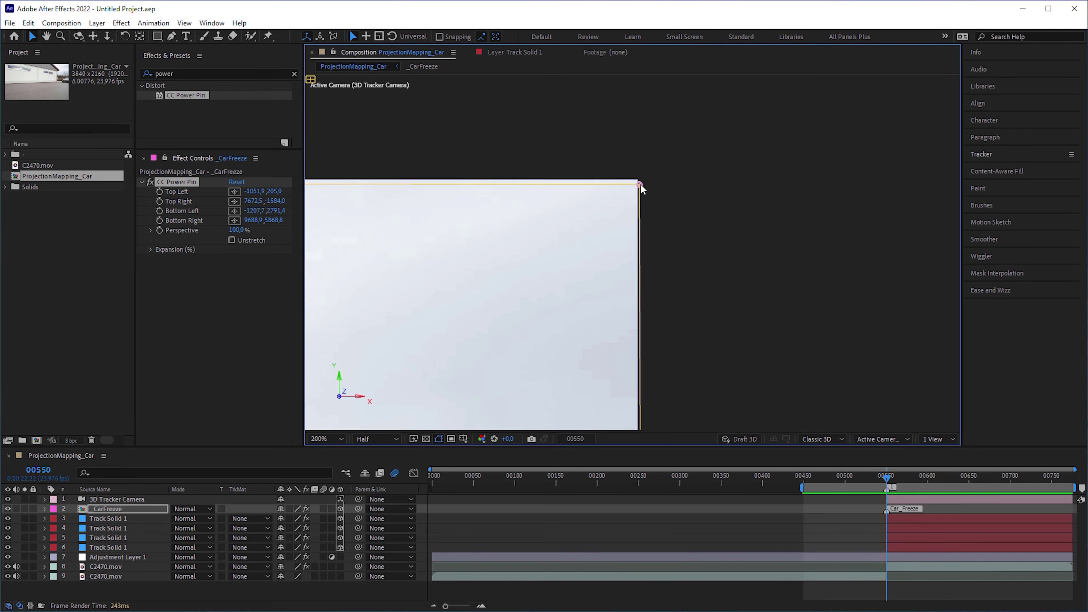
left_click_drag(639, 185, 639, 185)
left_click_drag(714, 315, 713, 315)
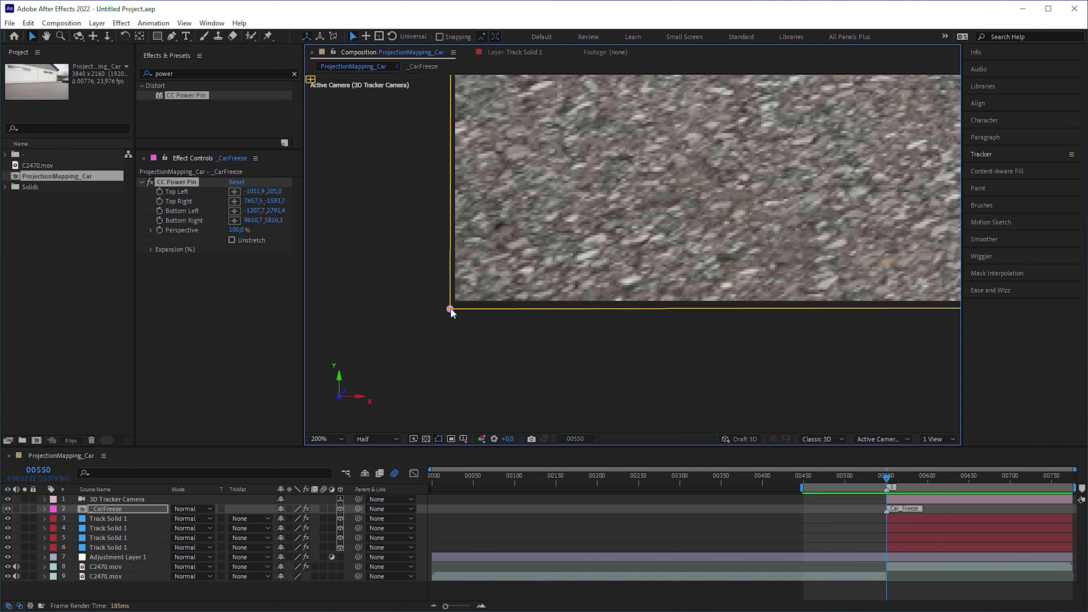
left_click_drag(450, 310, 451, 304)
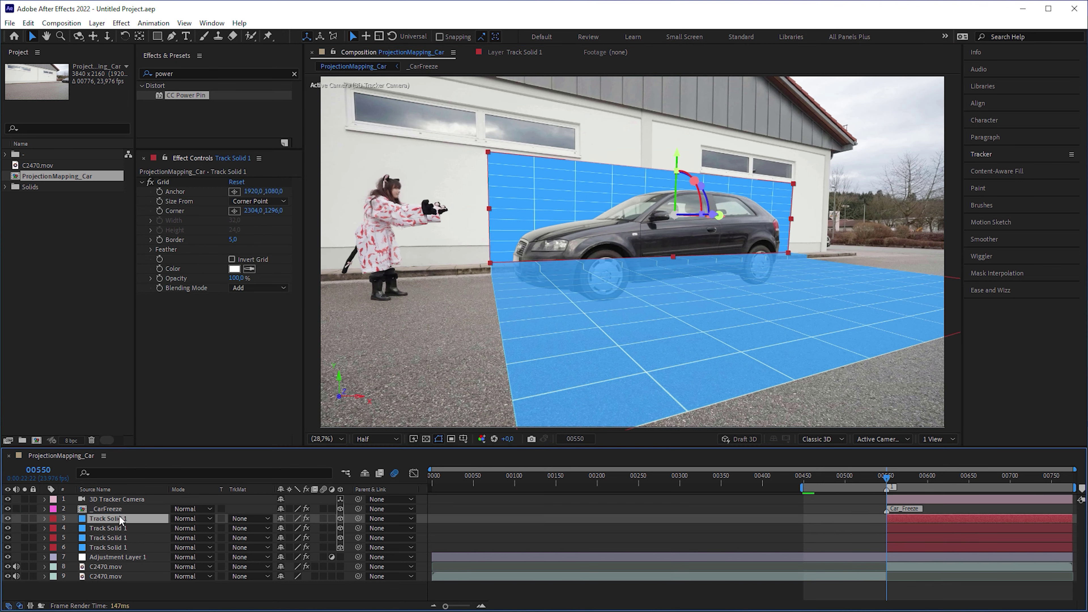
key("ctrl+]")
- Set _CarFreeze's track matte to the tracking solid's Alpha Matte
left_click(119, 520)
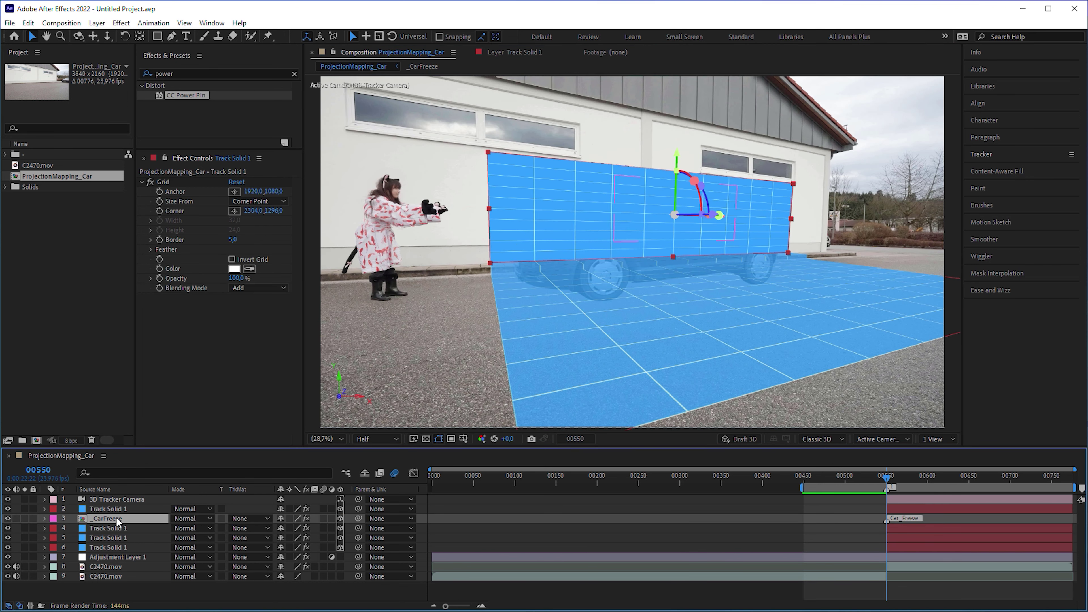
left_click(251, 518)
left_click(270, 546)
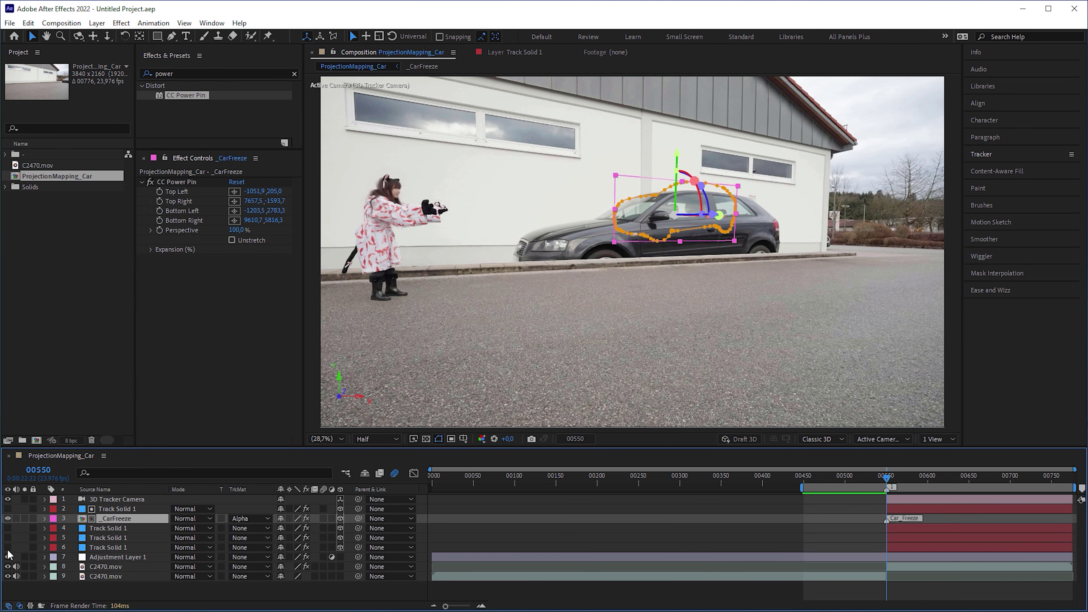
- Duplicate the car layer, stretch two of the copy's corner pins outward, and show the floor grid
key("ctrl+d")
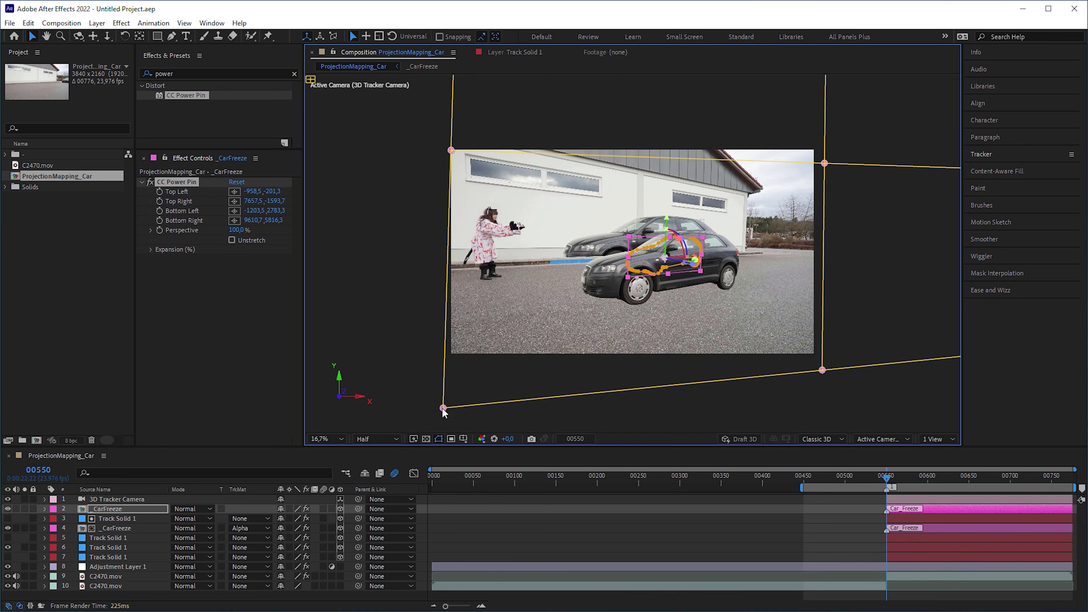
left_click_drag(443, 409, 449, 355)
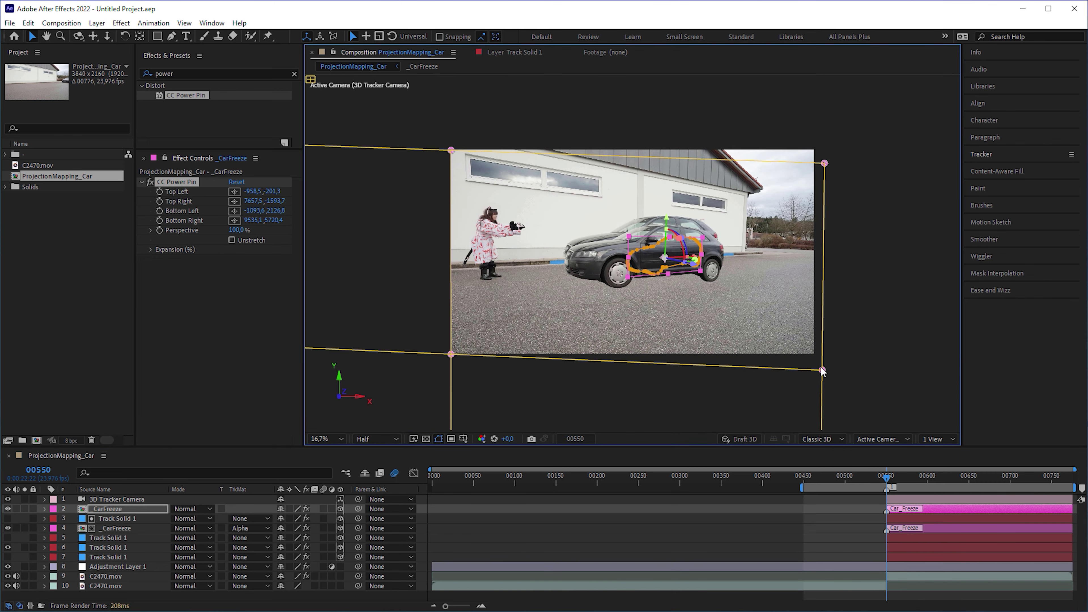
left_click_drag(825, 164, 816, 151)
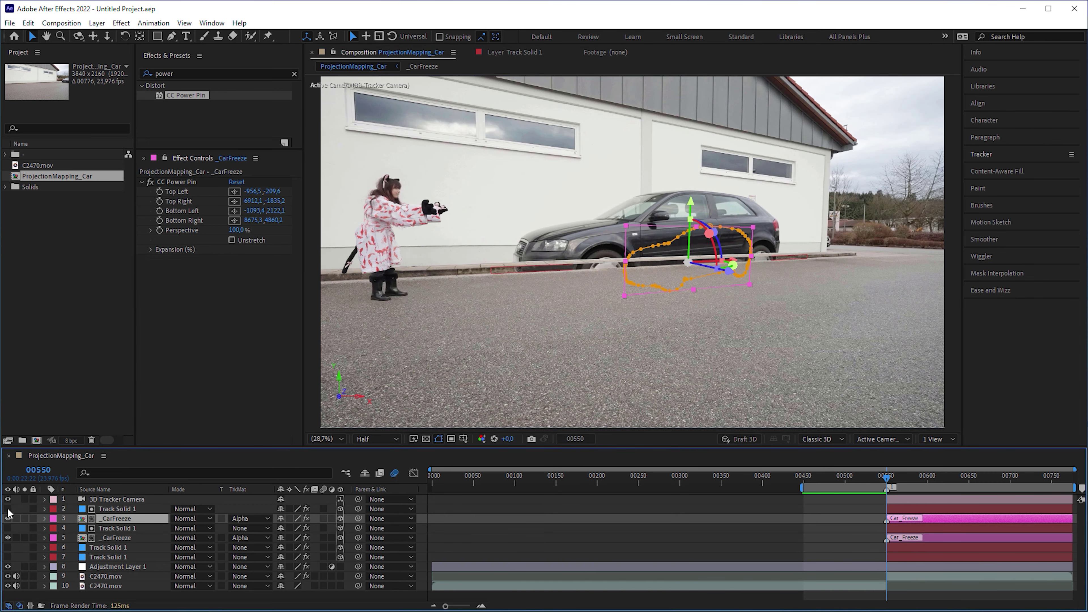
left_click(8, 509)
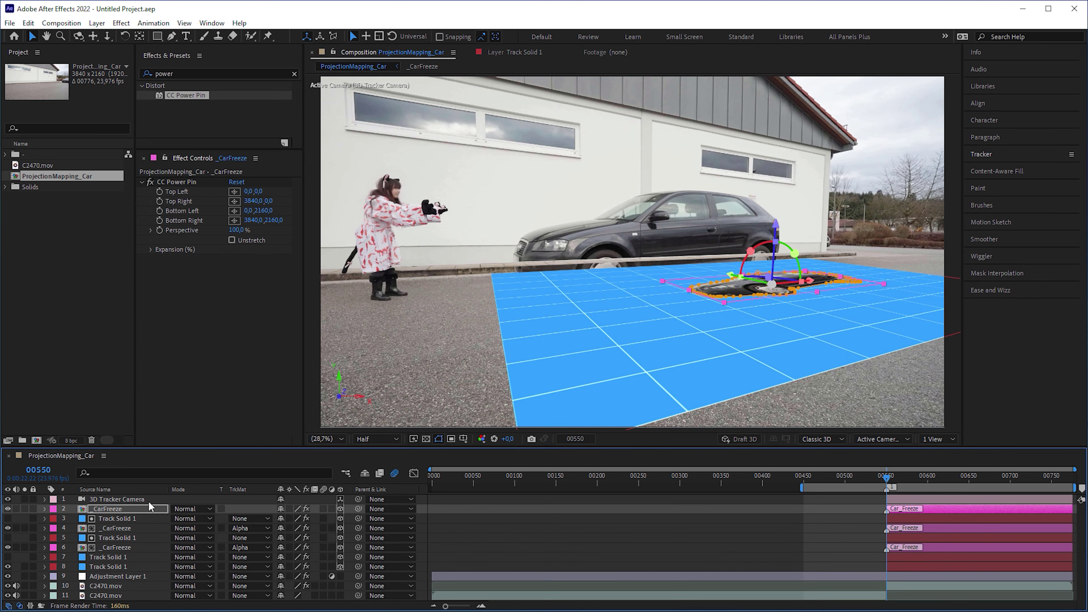
- Pin the copy's bottom corners to the image corners, pull a top corner over the floor, and fit the view
left_click_drag(666, 274, 456, 357)
left_click_drag(737, 274, 817, 359)
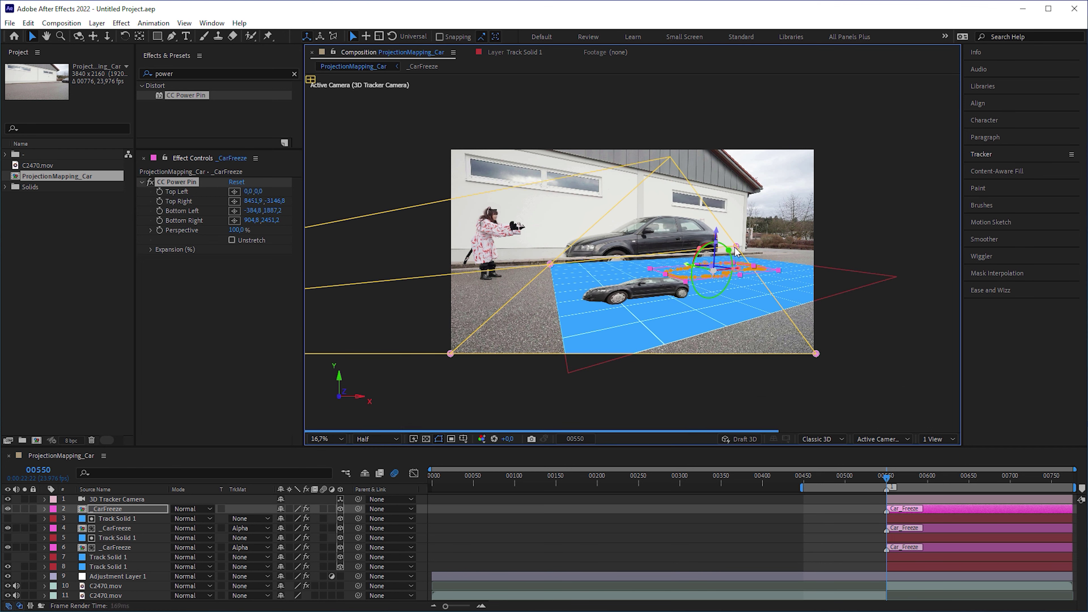
left_click_drag(735, 252, 671, 282)
scroll(689, 278, "up", 1)
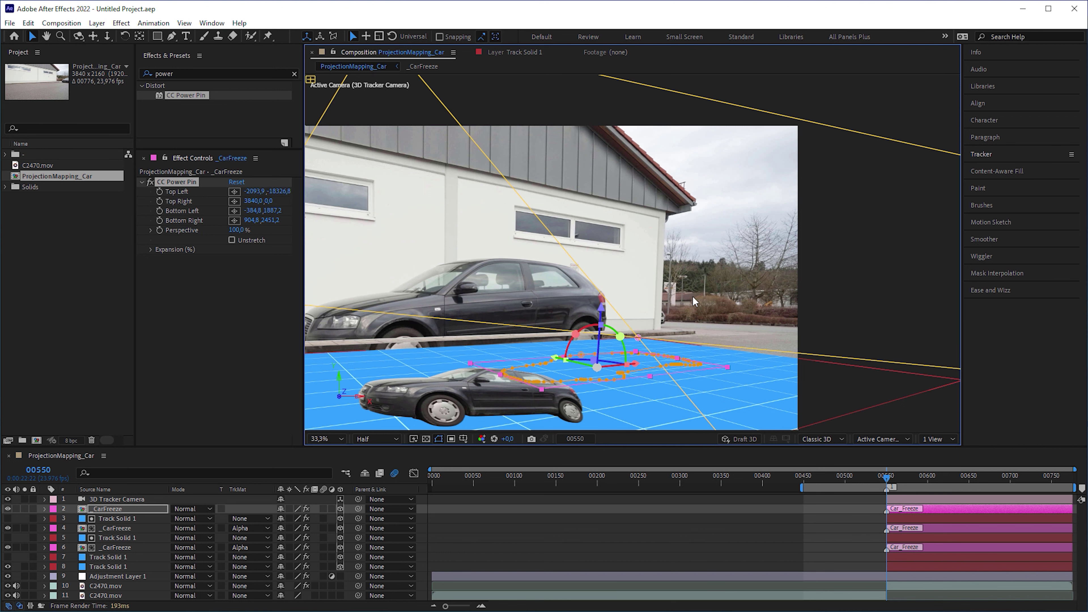
scroll(687, 306, "down", 2)
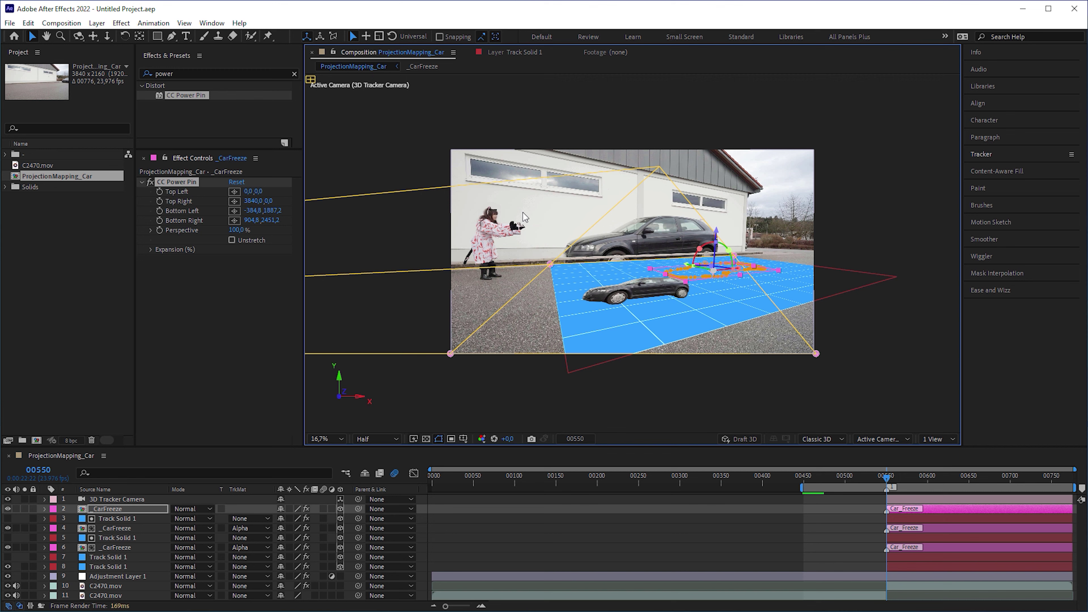
key("shift+slash")
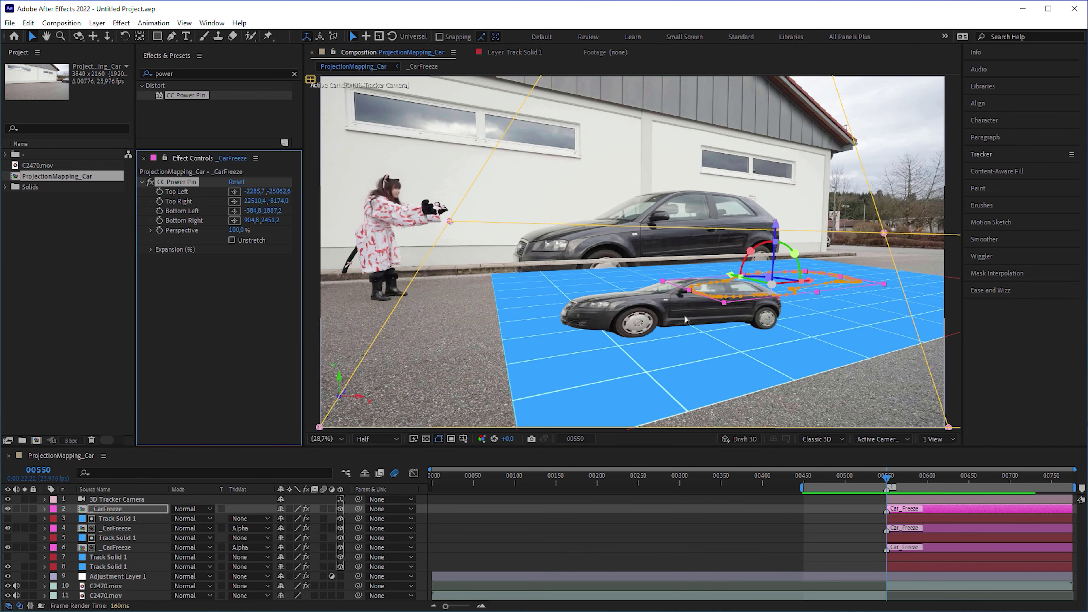
- Reset the car copy's transform with Layer > Transform > Reset
key("ctrl+z")
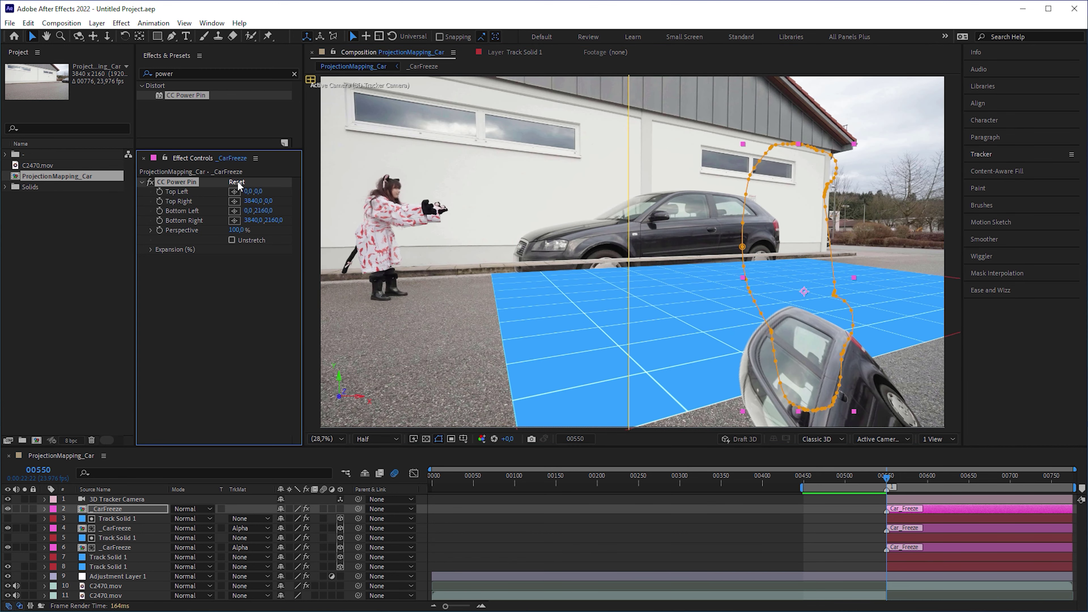
left_click(97, 23)
mouse_move(227, 157)
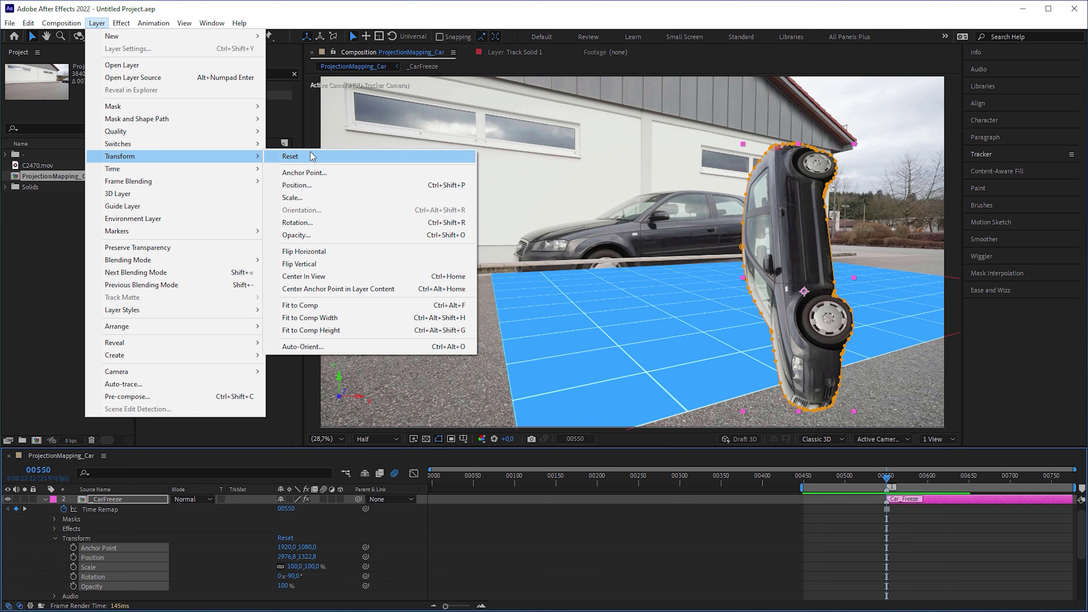
left_click(290, 156)
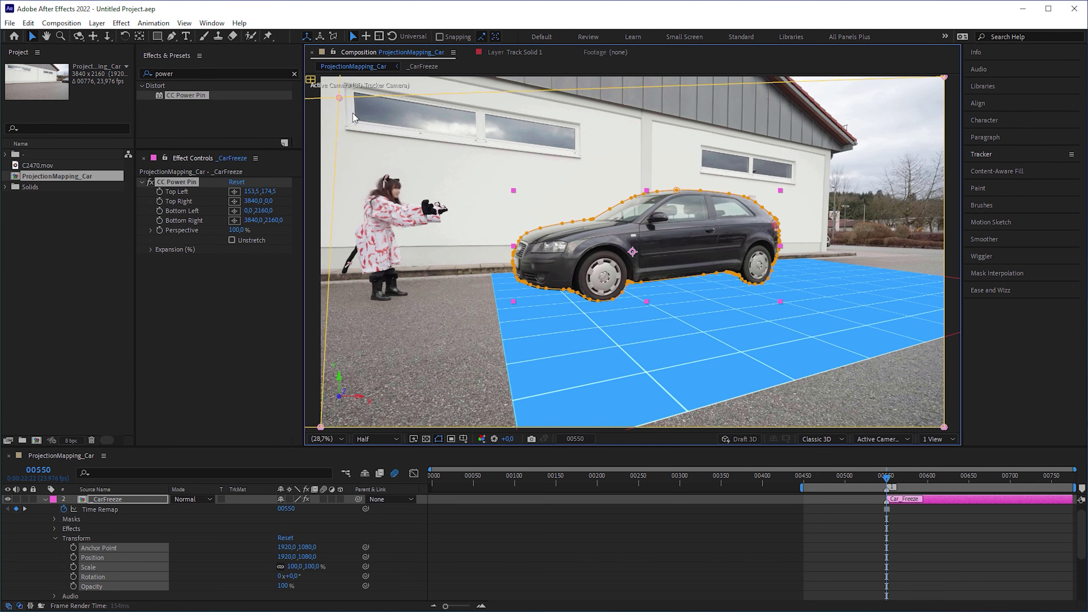
- Re-pin the car copy's corners down toward the floor and make it a 3D layer
left_click_drag(489, 231, 492, 273)
left_click_drag(944, 77, 808, 258)
left_click_drag(320, 427, 668, 296)
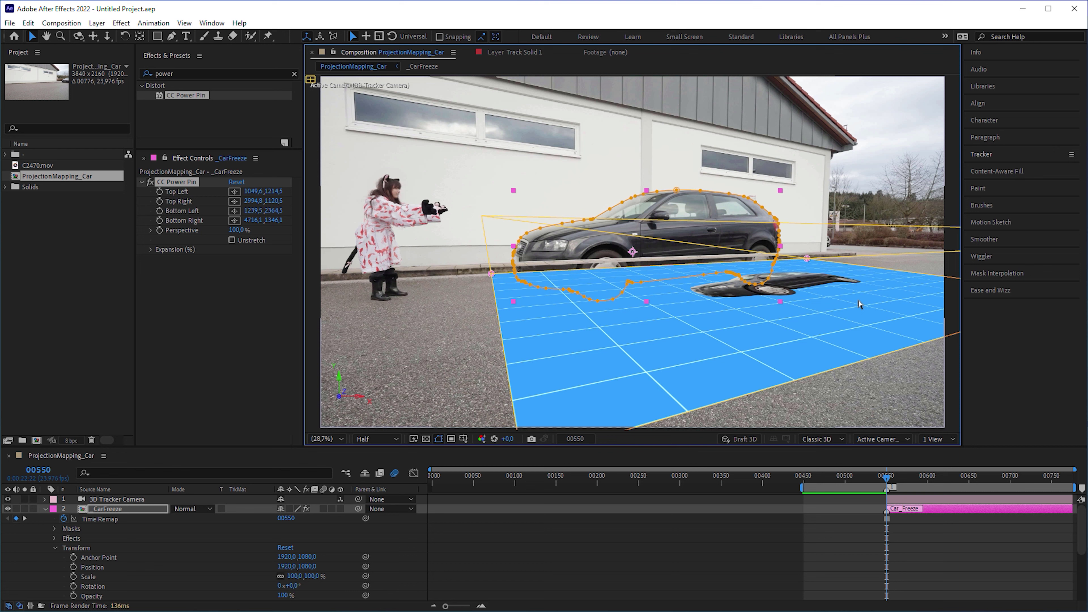
left_click(340, 509)
- Copy the floor Track Solid's Position, Orientation and X/Y/Z Rotation and paste them onto the car copy
key("u")
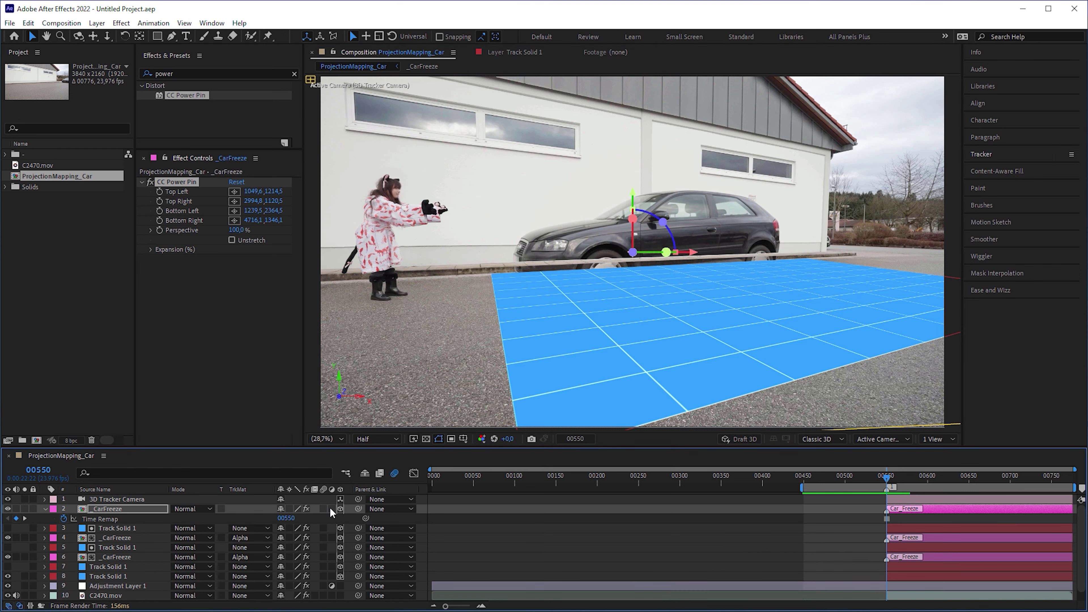
left_click(111, 576)
left_click(44, 576)
left_click(104, 538)
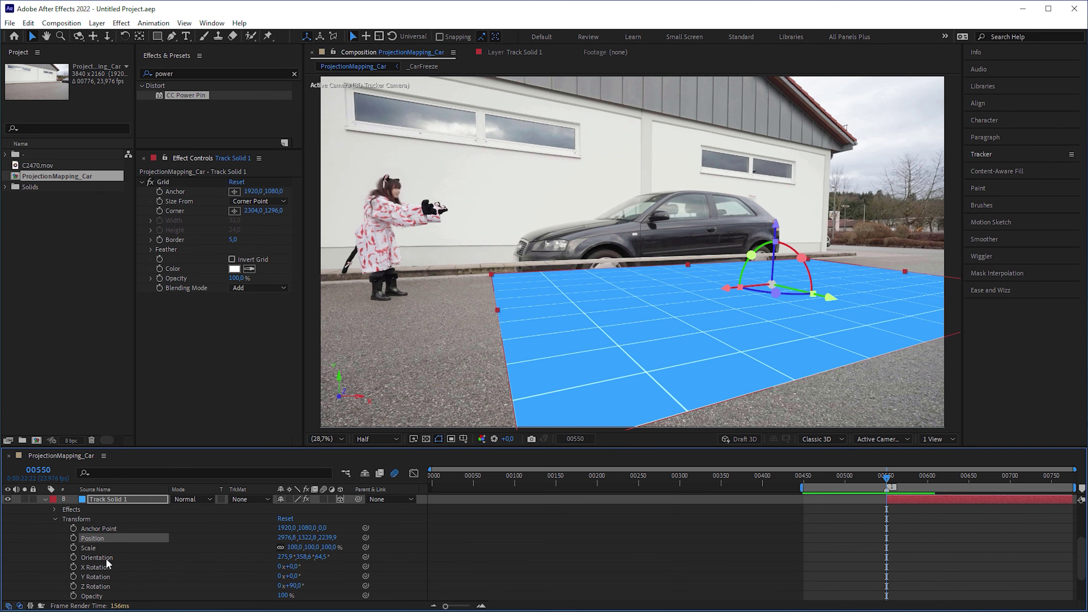
left_click(103, 557, "ctrl")
left_click(103, 567, "ctrl")
left_click(105, 576, "ctrl")
left_click(101, 586, "ctrl")
key("ctrl+c")
left_click(117, 509)
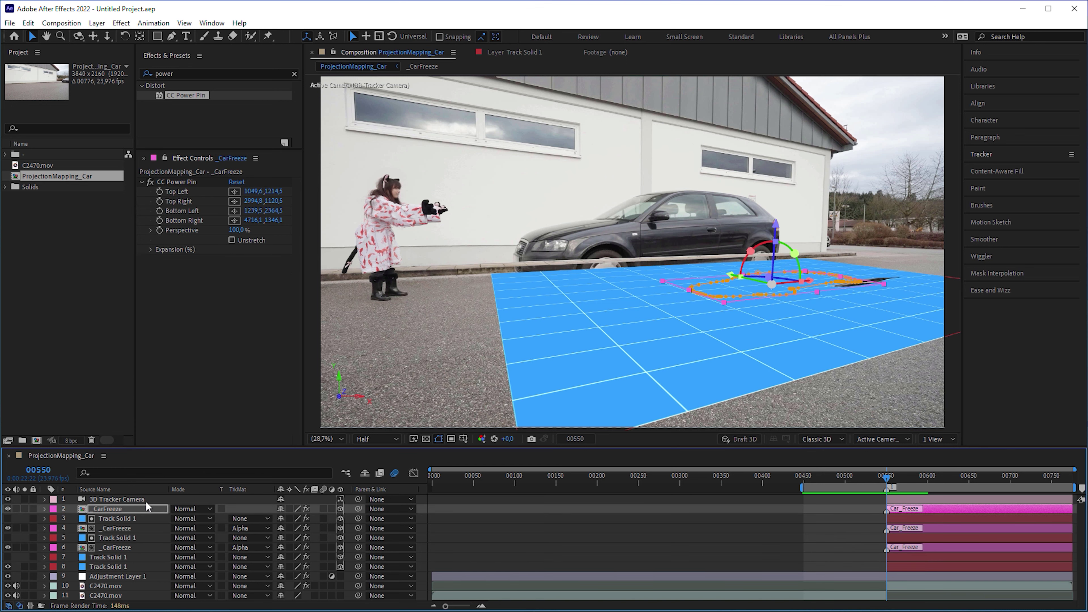
key("ctrl+v")
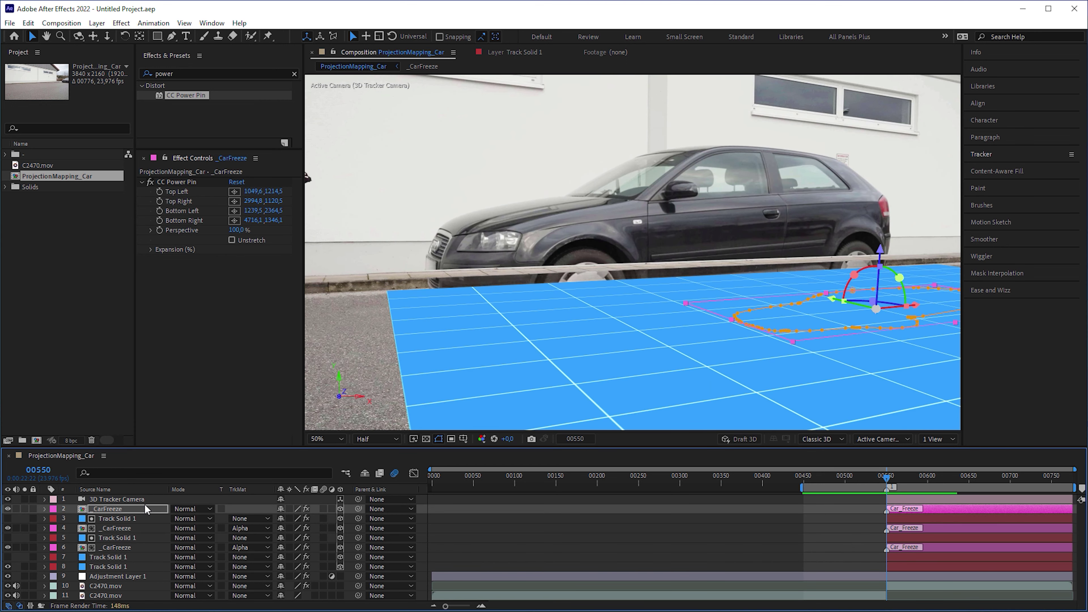
- Move the floor plane above the car copy, turn the copy on, and check the projection at frame 00650
left_click(187, 180)
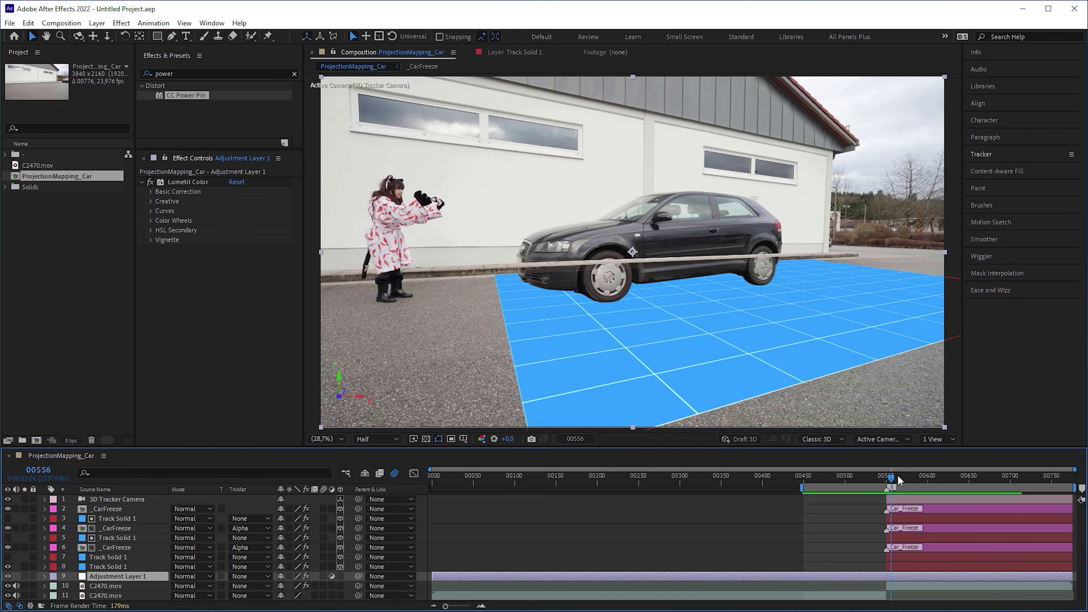
left_click_drag(897, 475, 998, 479)
left_click_drag(119, 568, 136, 506)
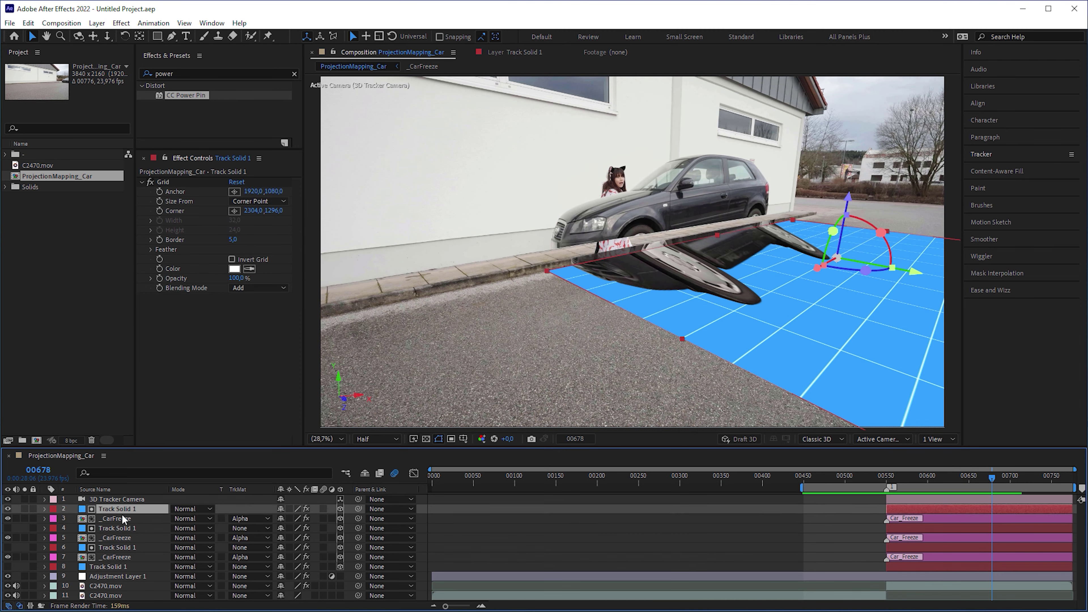
left_click(121, 517)
left_click(7, 518)
left_click(968, 482)
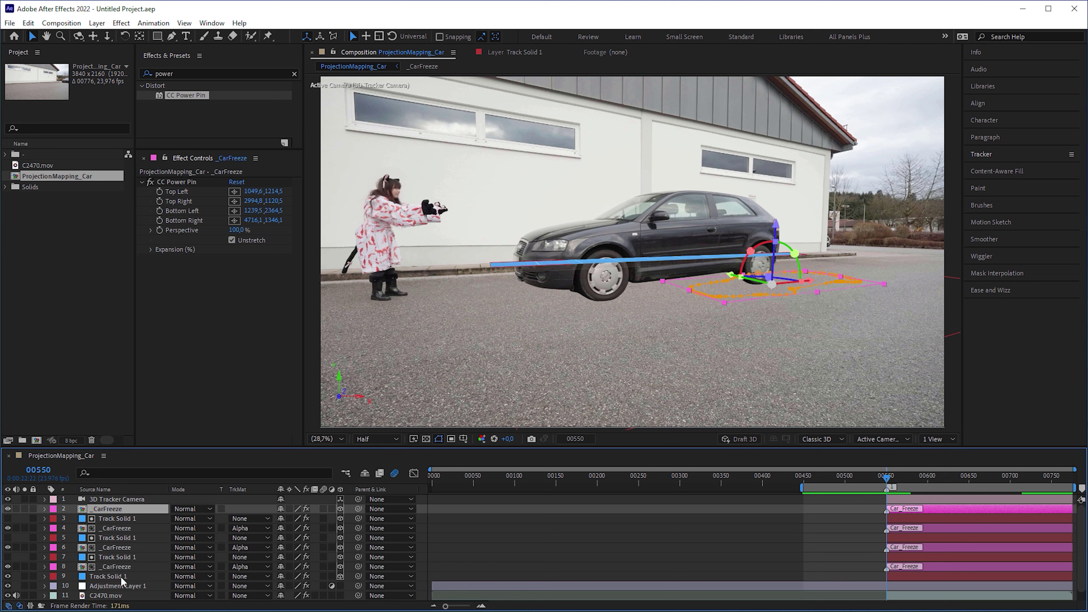
left_click(120, 576)
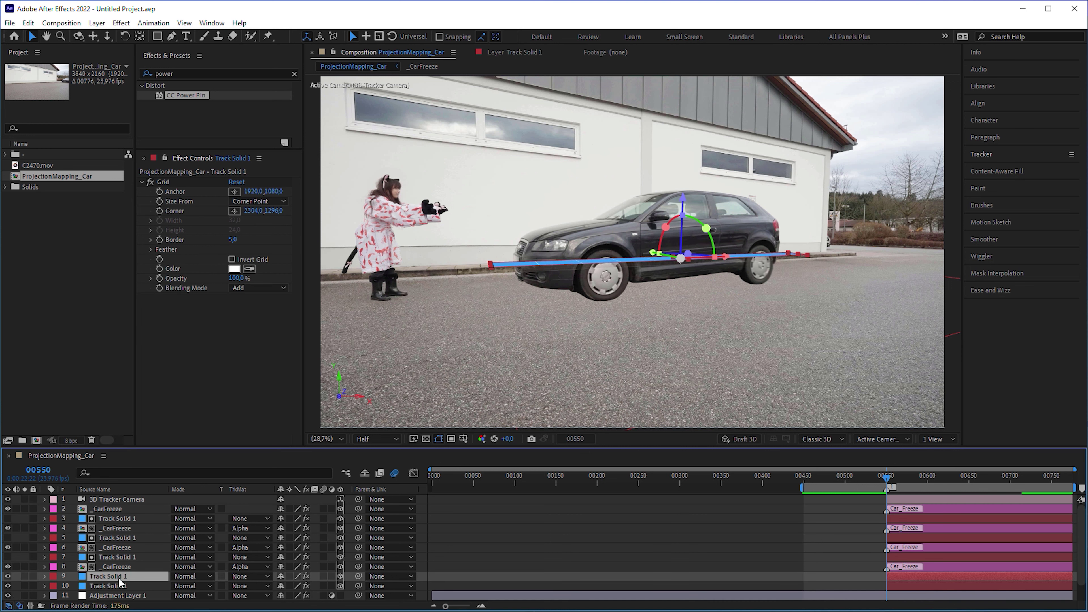
- Set the sidewalk plane's Scale back to 100%
key("s")
left_click(313, 586)
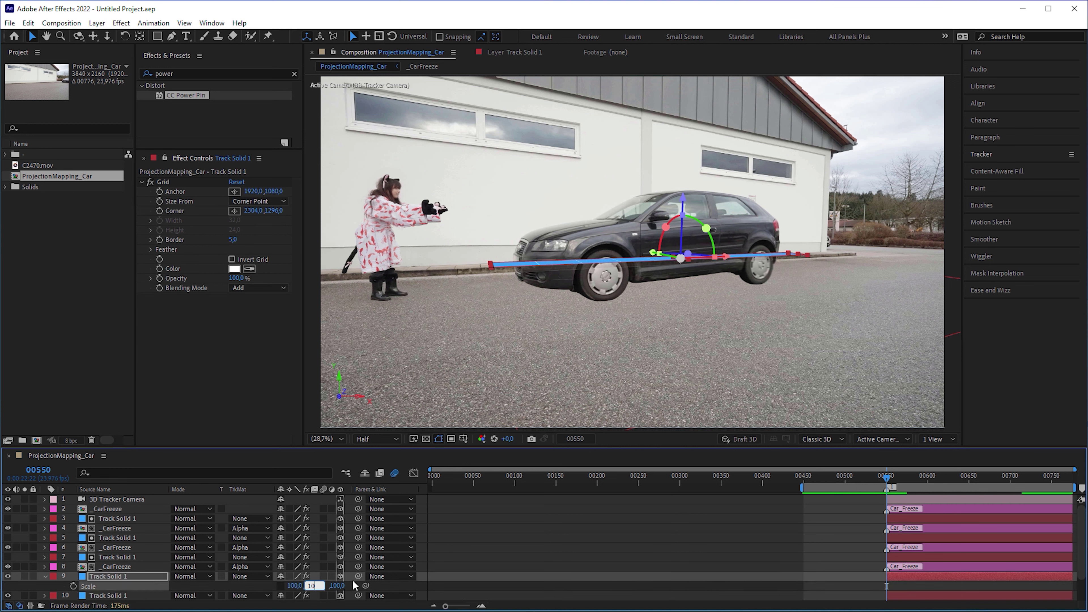
left_click(353, 589)
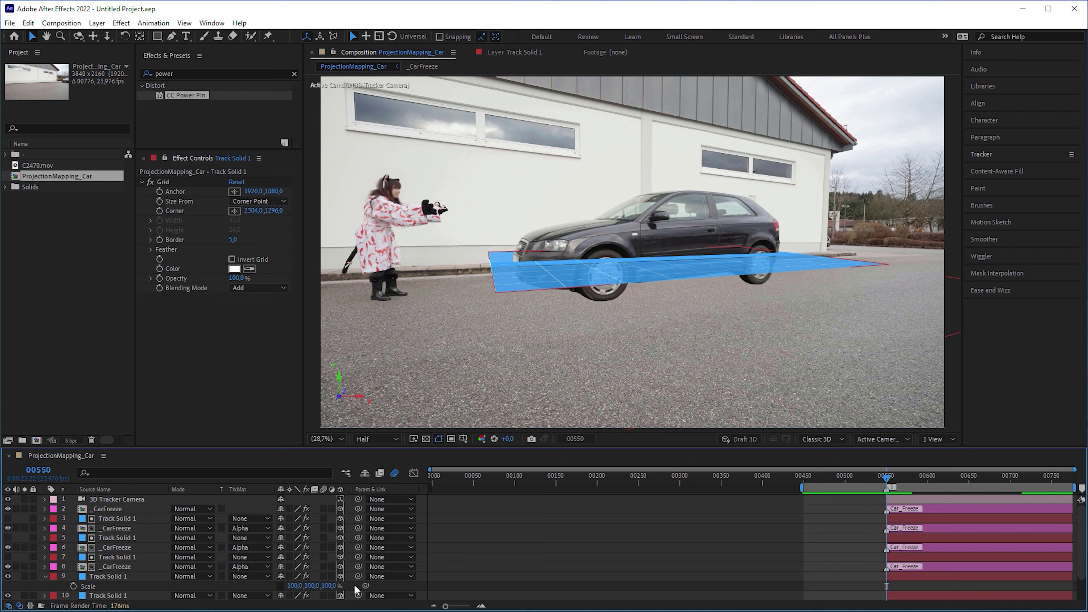
- Reset the newest car copy's CC Power Pin, pull its left pins onto the plane, and make it 3D
left_click(107, 509)
left_click(340, 509)
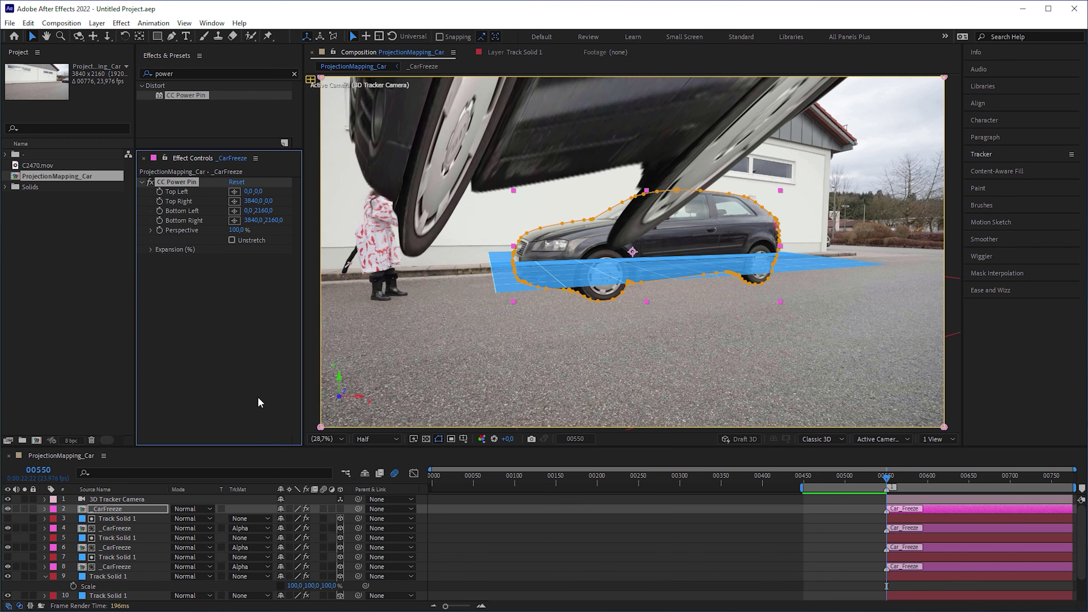
left_click(237, 182)
left_click_drag(321, 77, 489, 251)
left_click_drag(321, 427, 496, 296)
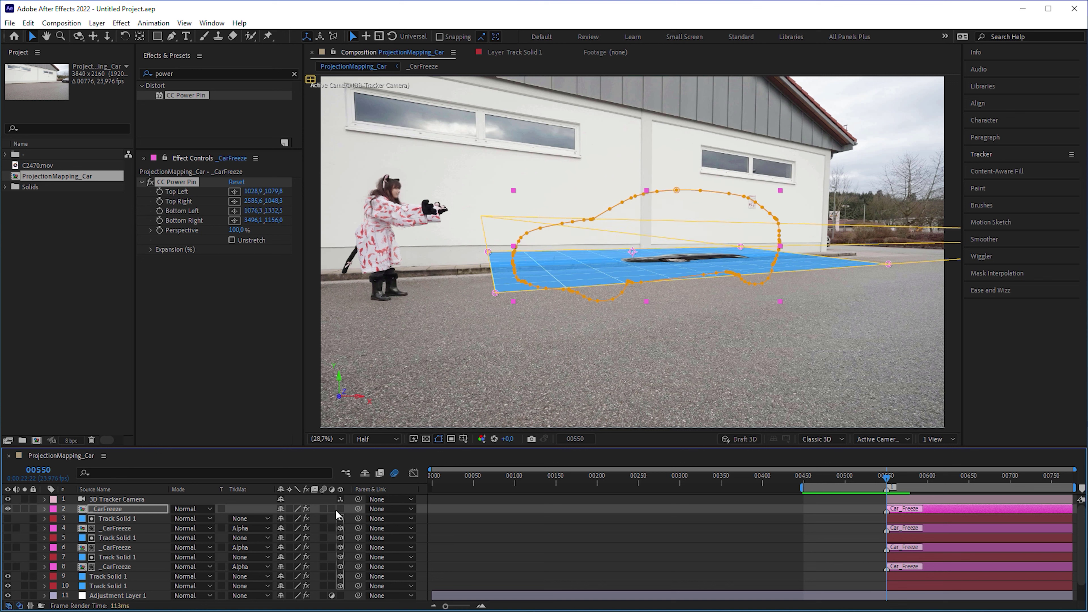
left_click(340, 508)
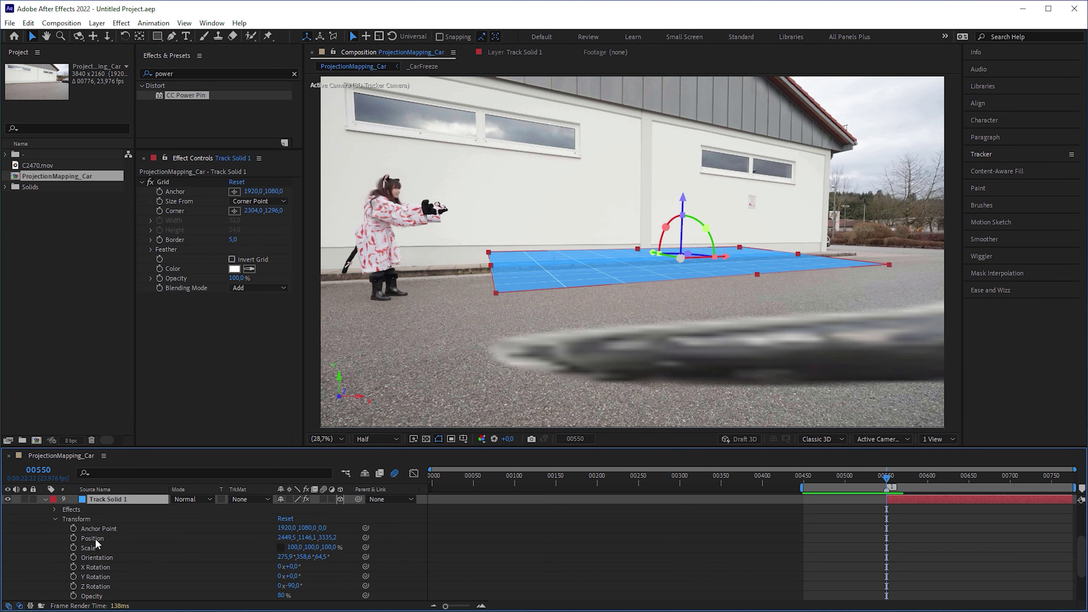
- Take the sidewalk plane's Position, Orientation and X Rotation for the car copy
left_click(92, 538)
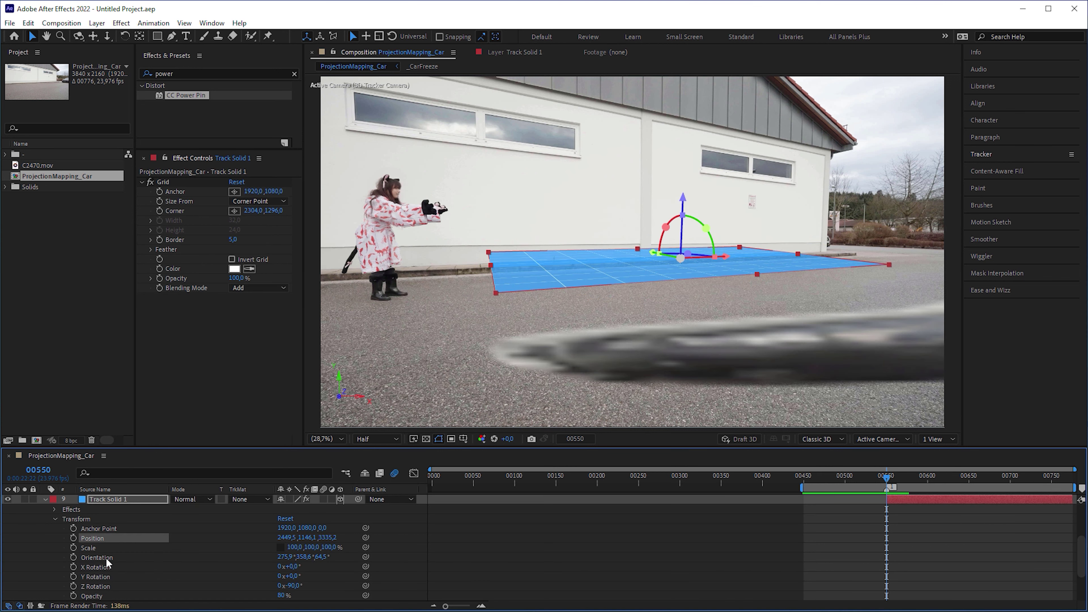
left_click(97, 557, "ctrl")
left_click(95, 567, "ctrl")
left_click(109, 509)
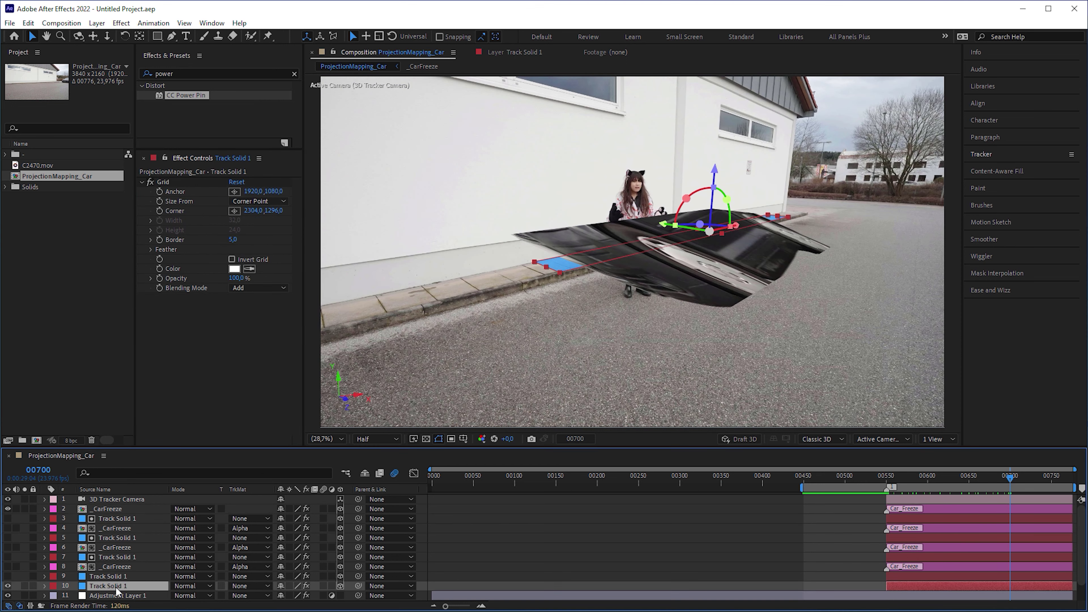
- Move the sidewalk plane above the car copy as its Alpha Matte and re-enable two earlier car projections
left_click_drag(124, 586, 144, 513)
left_click(251, 518)
left_click(274, 547)
left_click(8, 538)
left_click(8, 556)
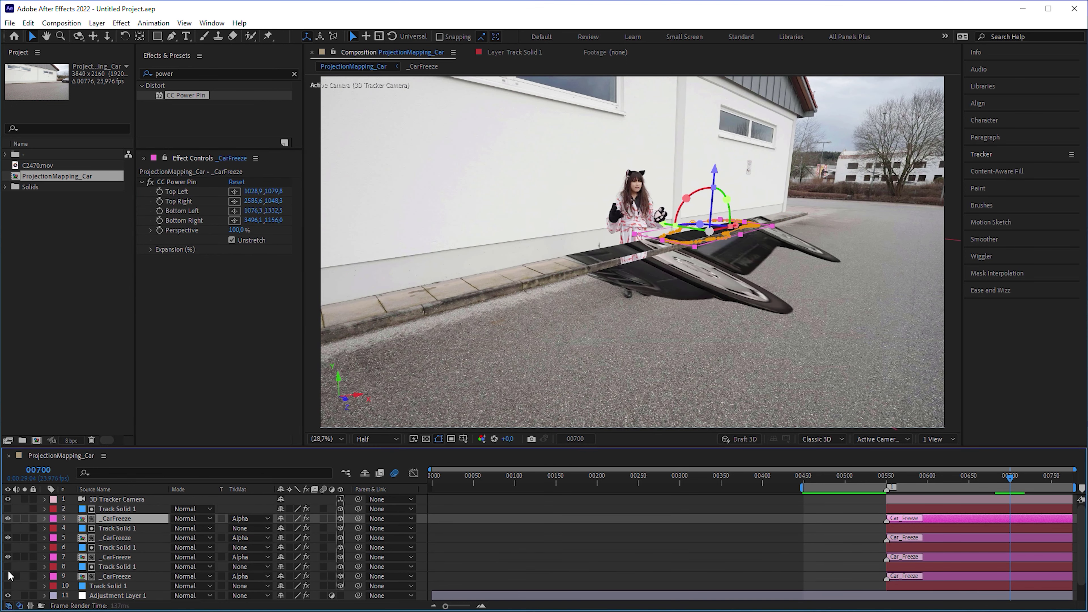